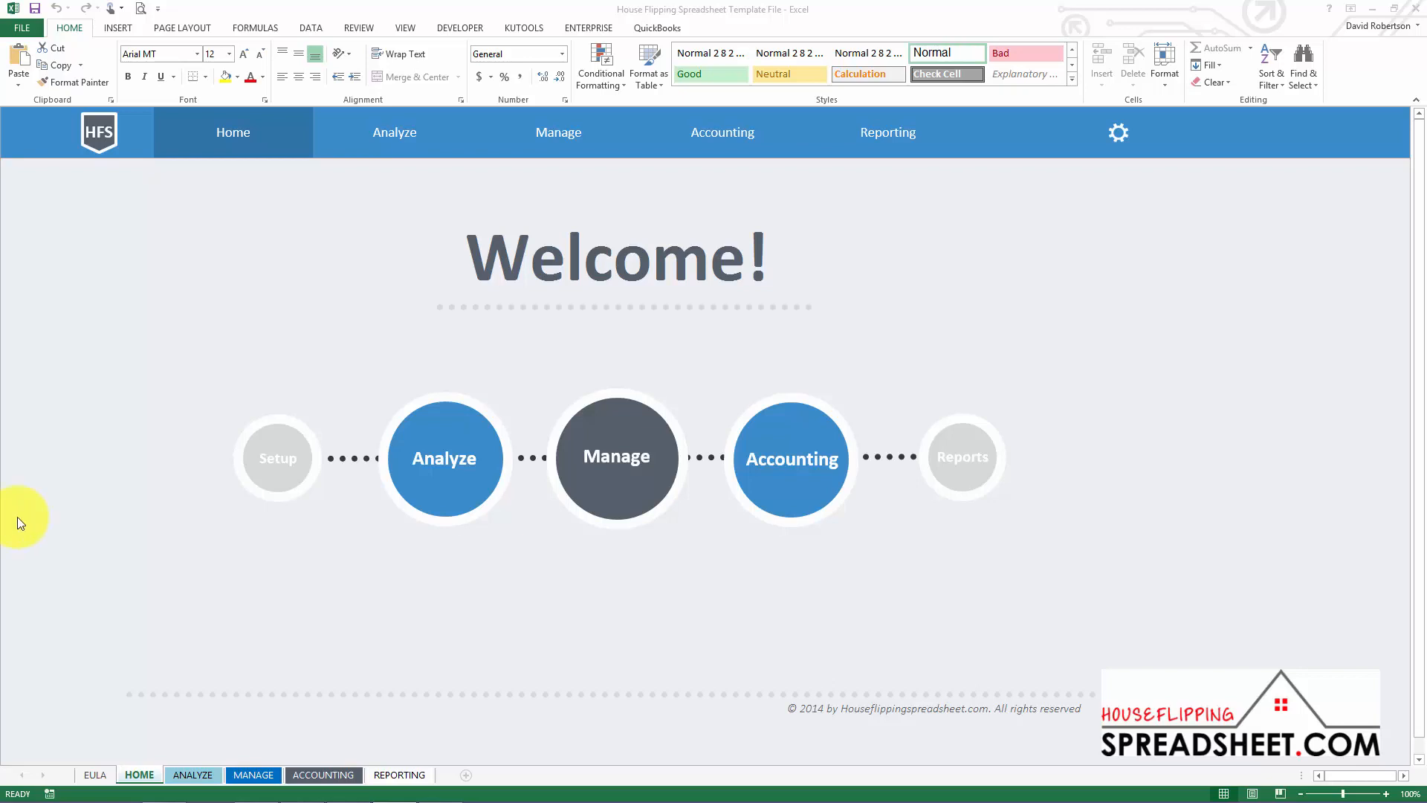
# Open the house flipping template's setup sheet with the settings gear
pyautogui.click(276, 476)
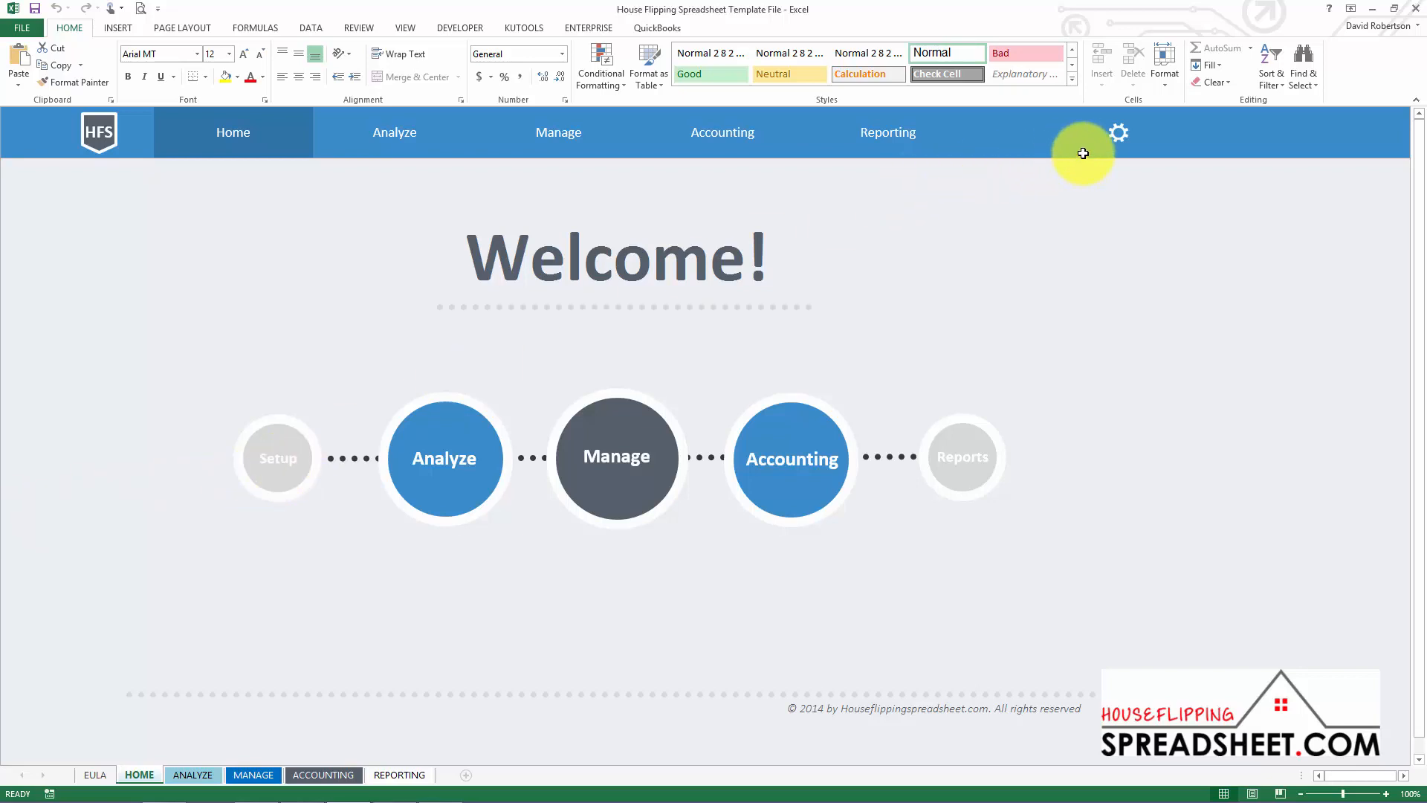
pyautogui.click(1119, 151)
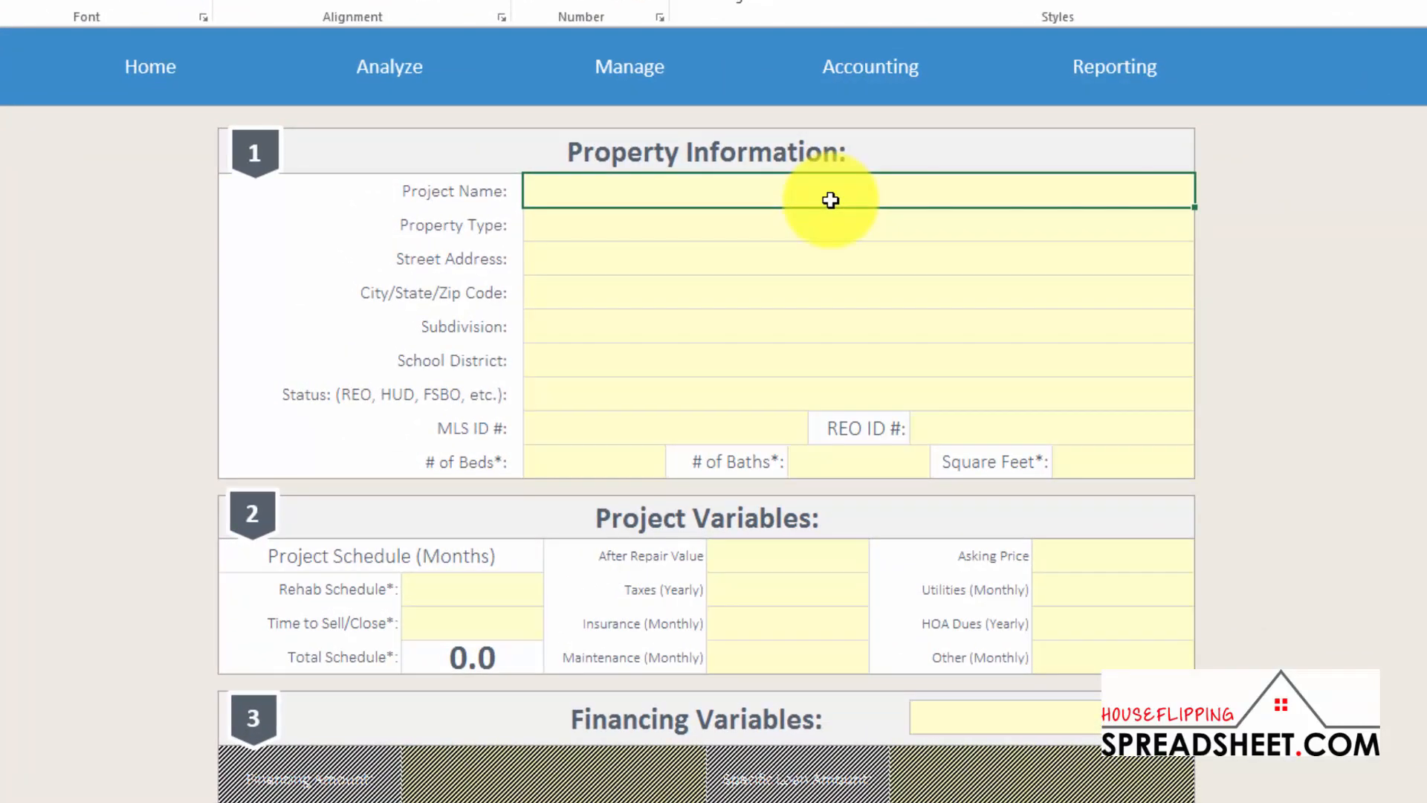
pyautogui.write('Bat House')
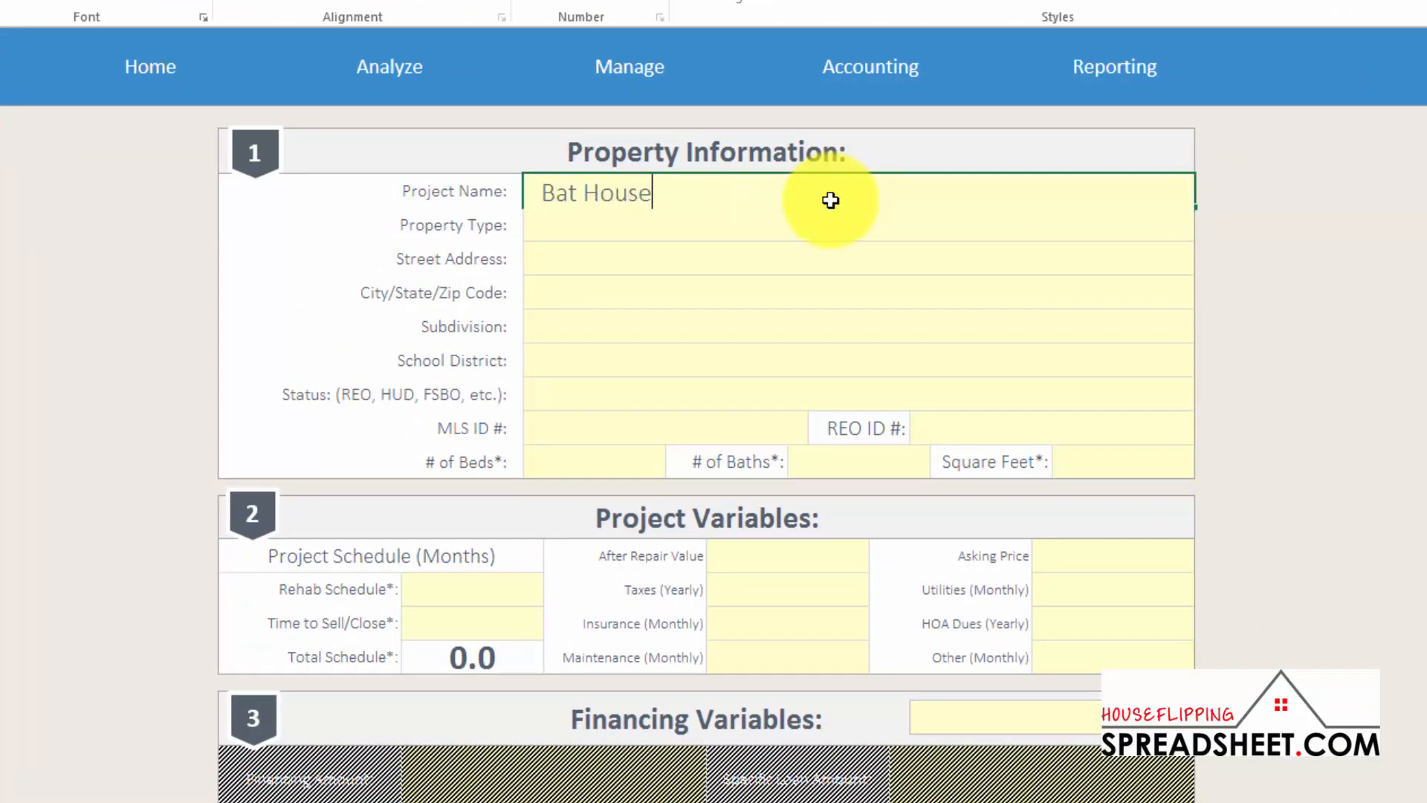
pyautogui.click(1163, 223)
pyautogui.click(1205, 216)
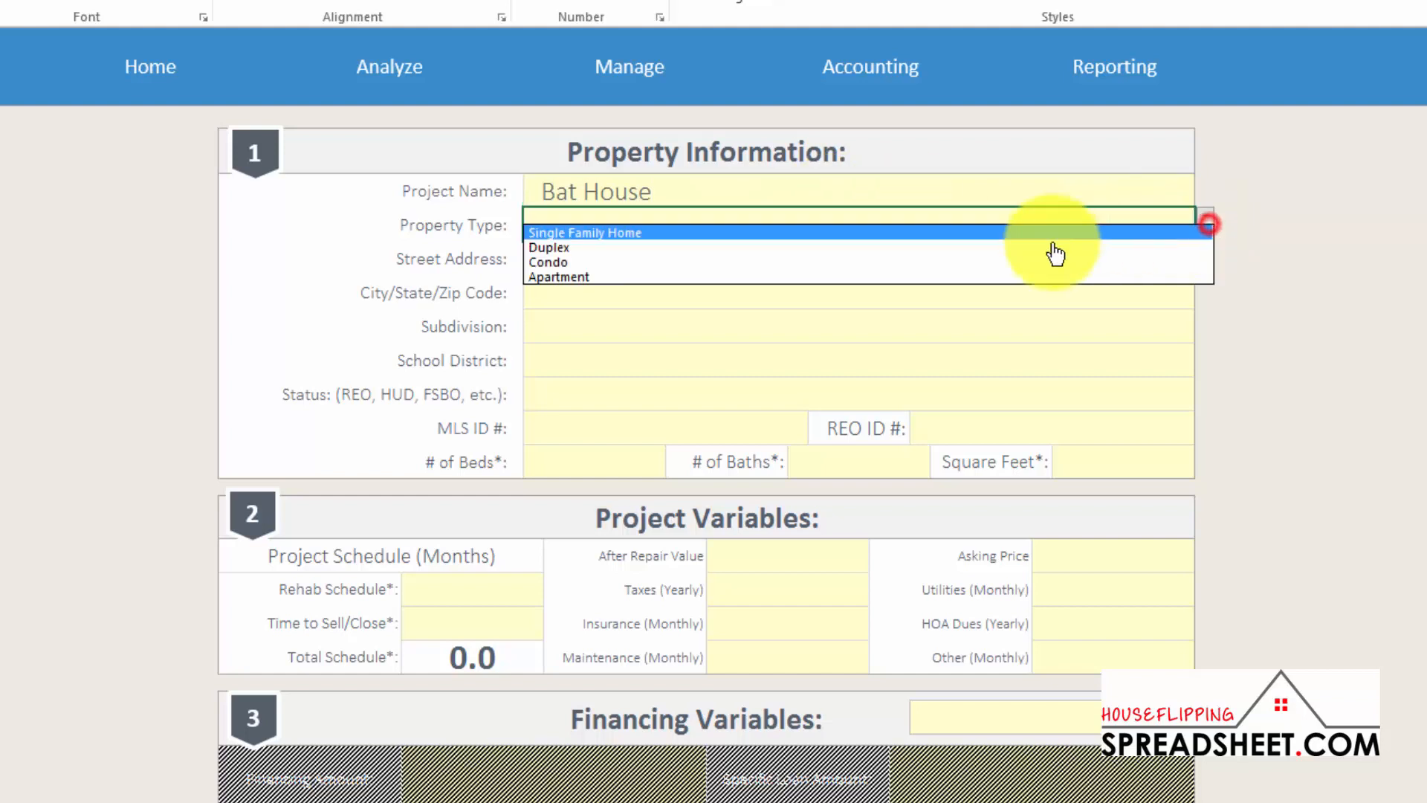
pyautogui.click(1019, 248)
pyautogui.click(661, 256)
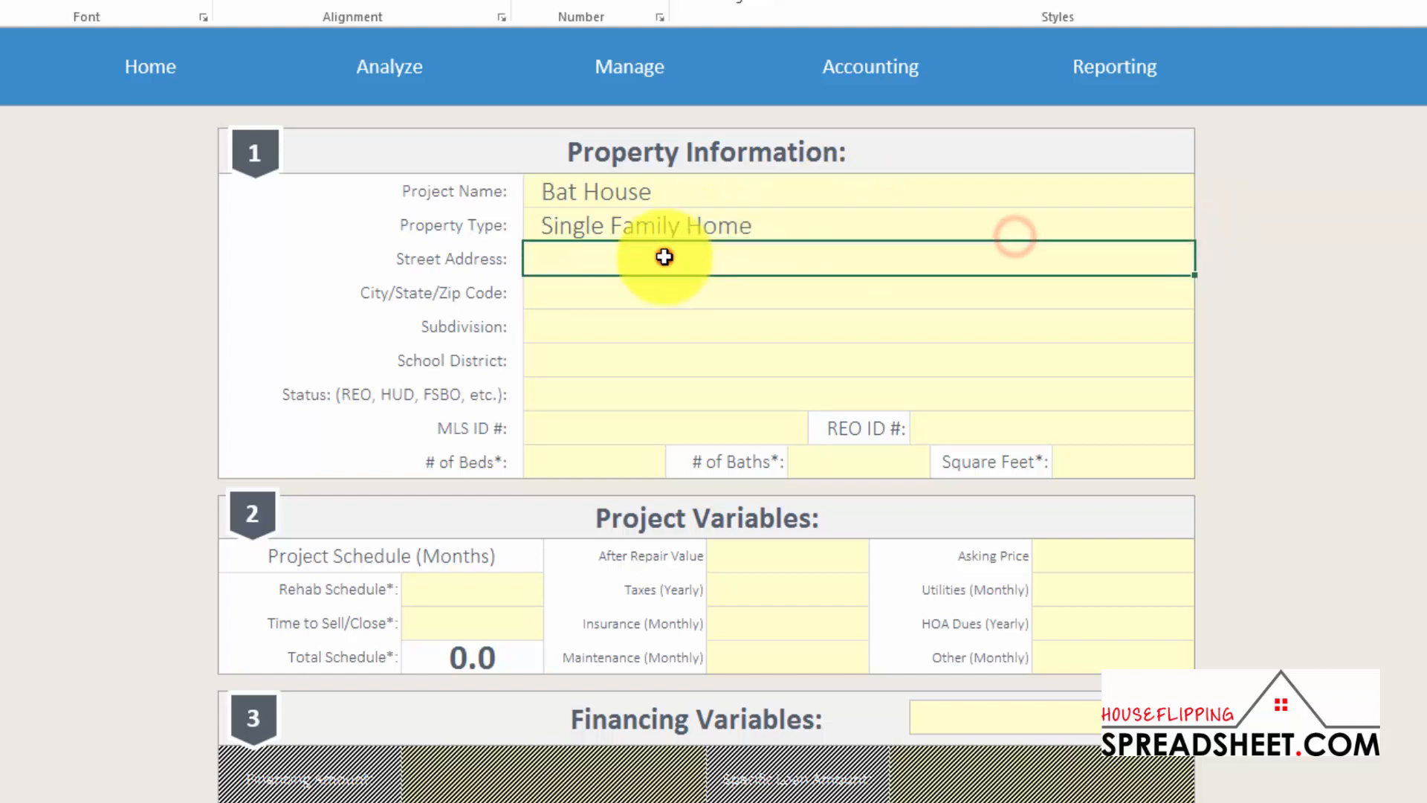
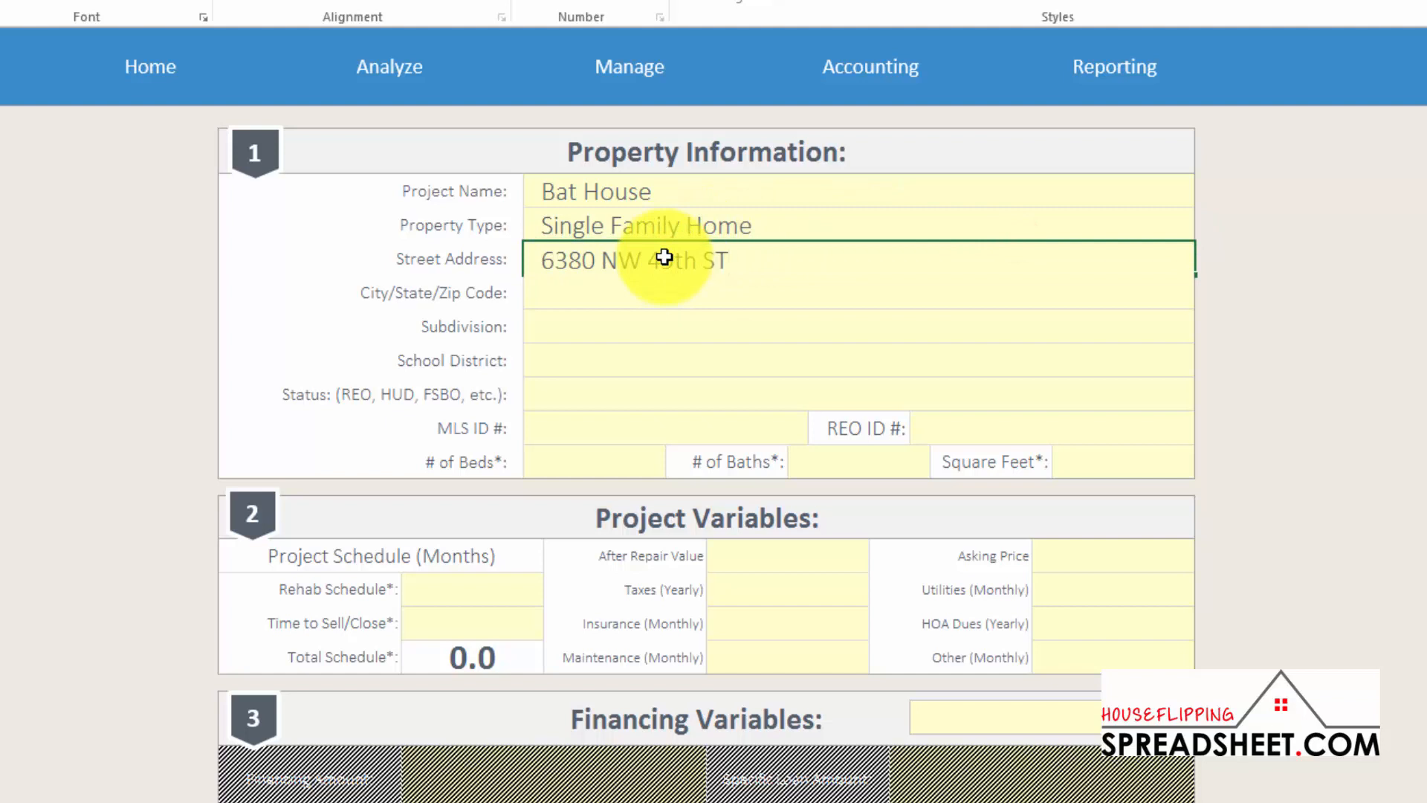
pyautogui.press('Return')
pyautogui.write('Kansas City, MO')
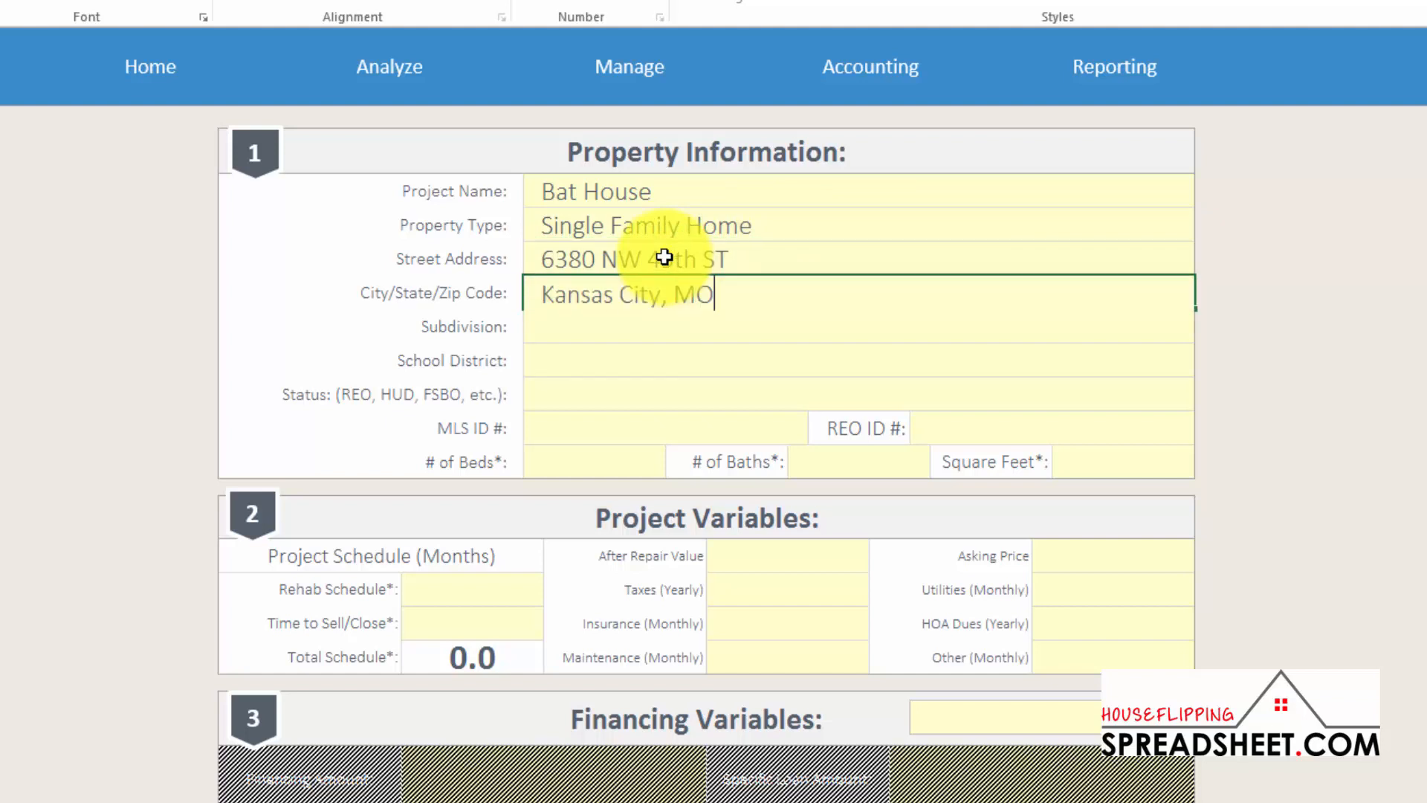
pyautogui.write(' 64151')
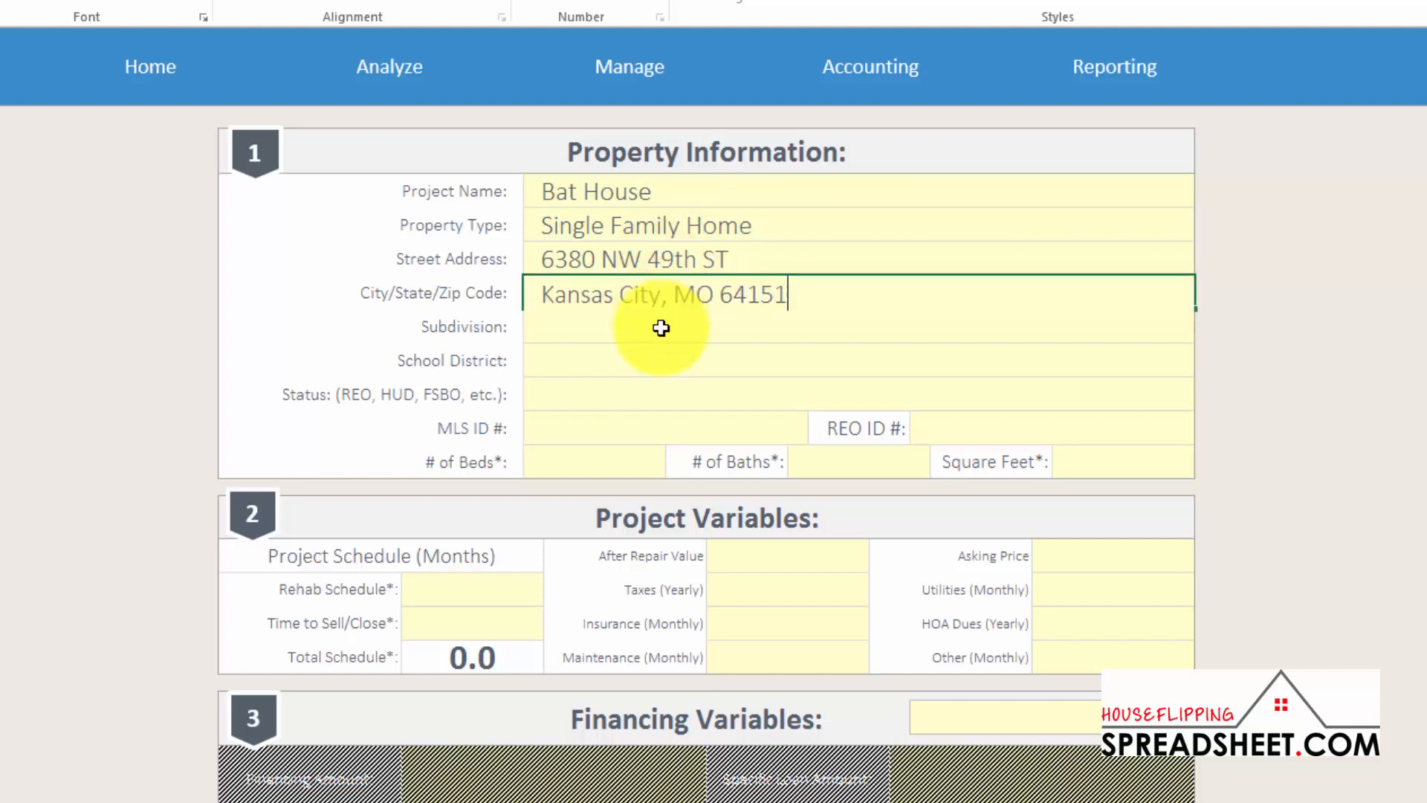
# Enter subdivision The Coves, school district Park Hill and 2100 square feet
pyautogui.click(660, 328)
pyautogui.write('The Coves')
pyautogui.click(649, 362)
pyautogui.write('Park Hill')
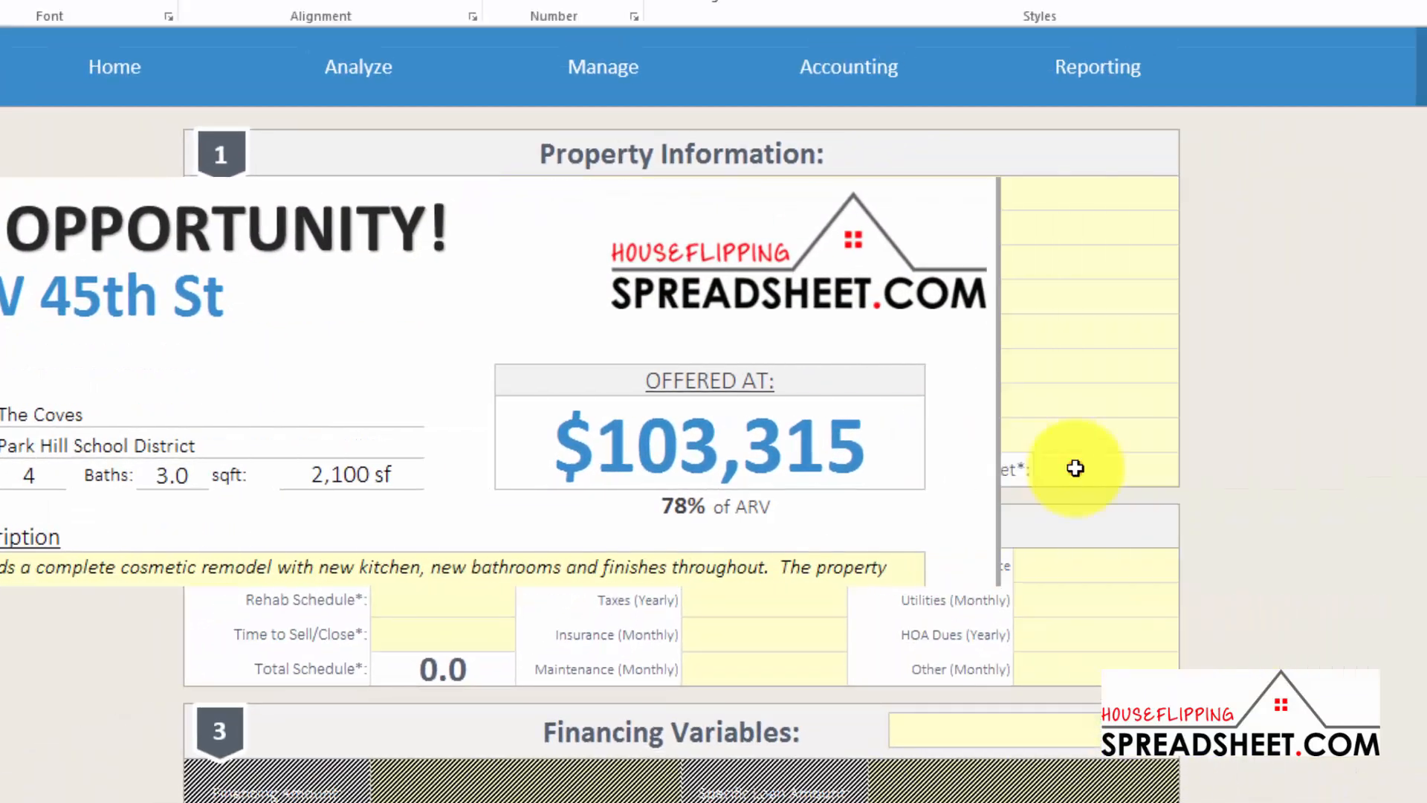
pyautogui.click(1075, 468)
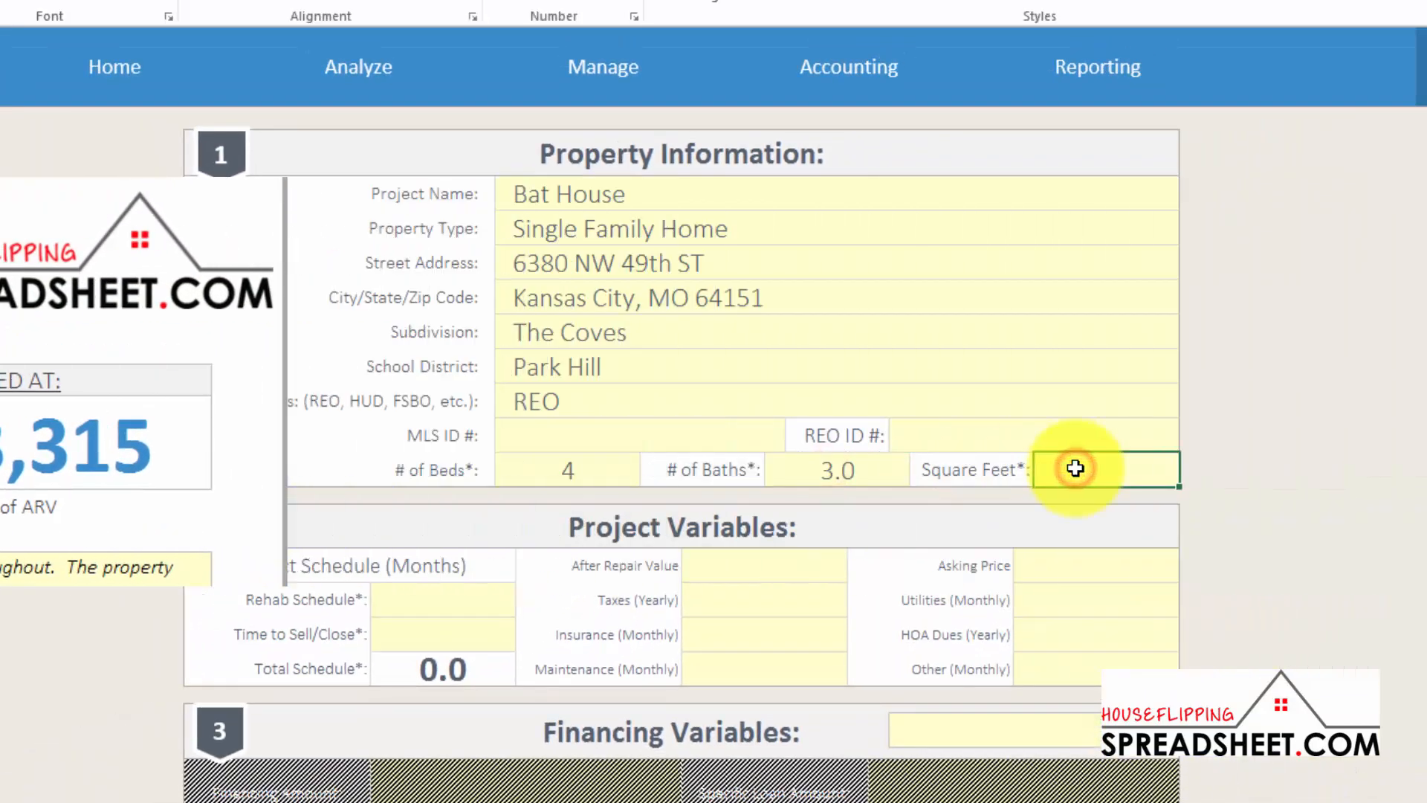
pyautogui.write('2100')
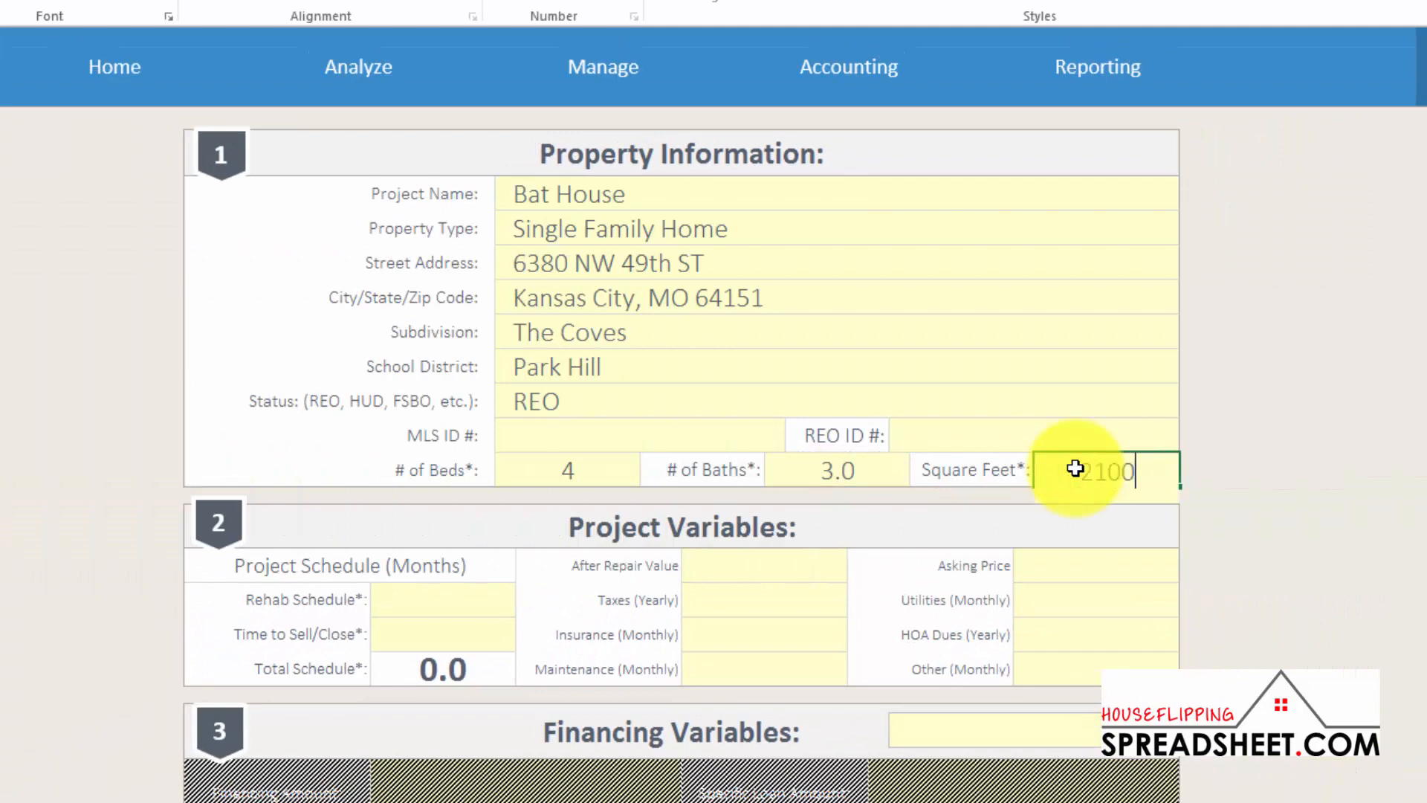
pyautogui.click(436, 596)
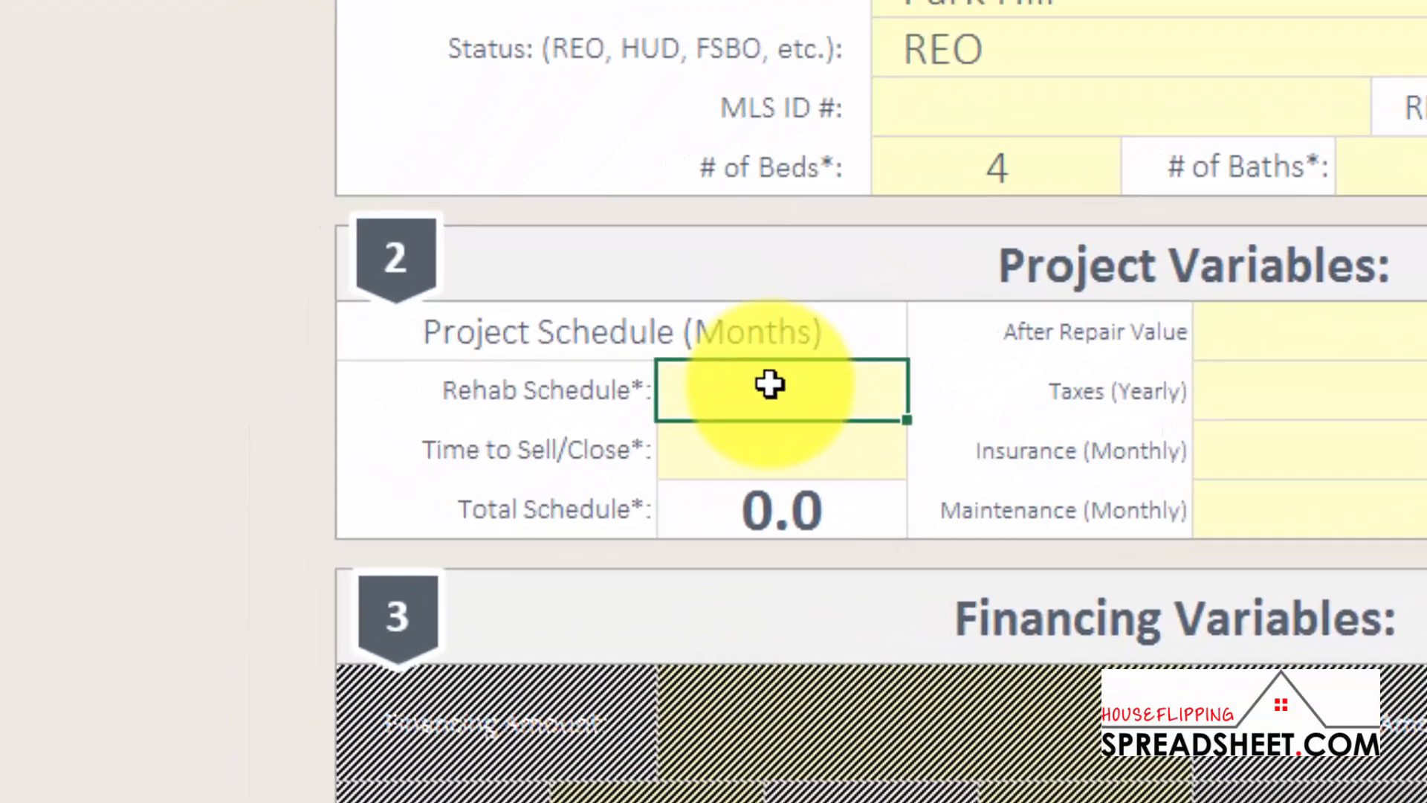
# Enter 3 months for Rehab Schedule and 3 months for Time to Sell/Close
pyautogui.doubleClick(769, 383)
pyautogui.write('3')
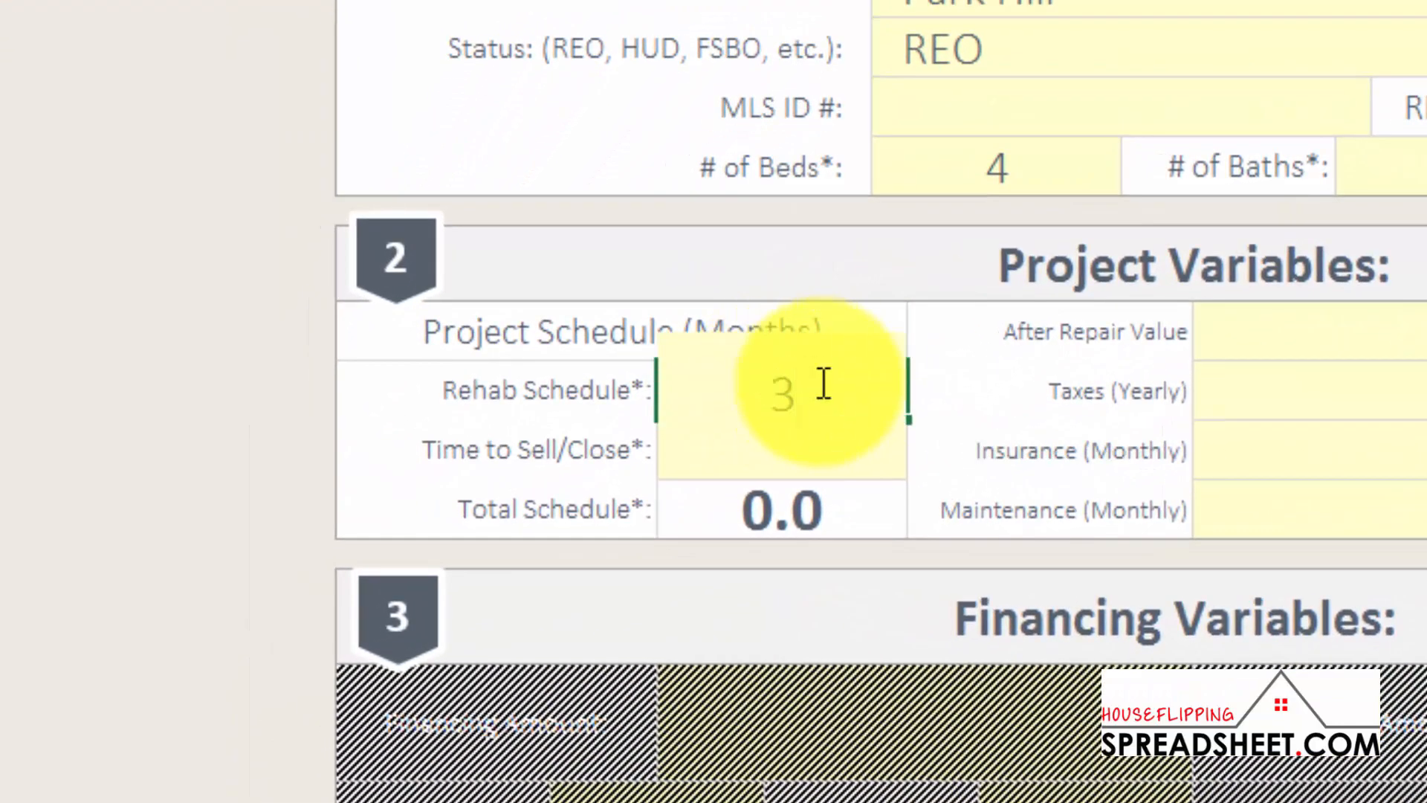
pyautogui.click(774, 456)
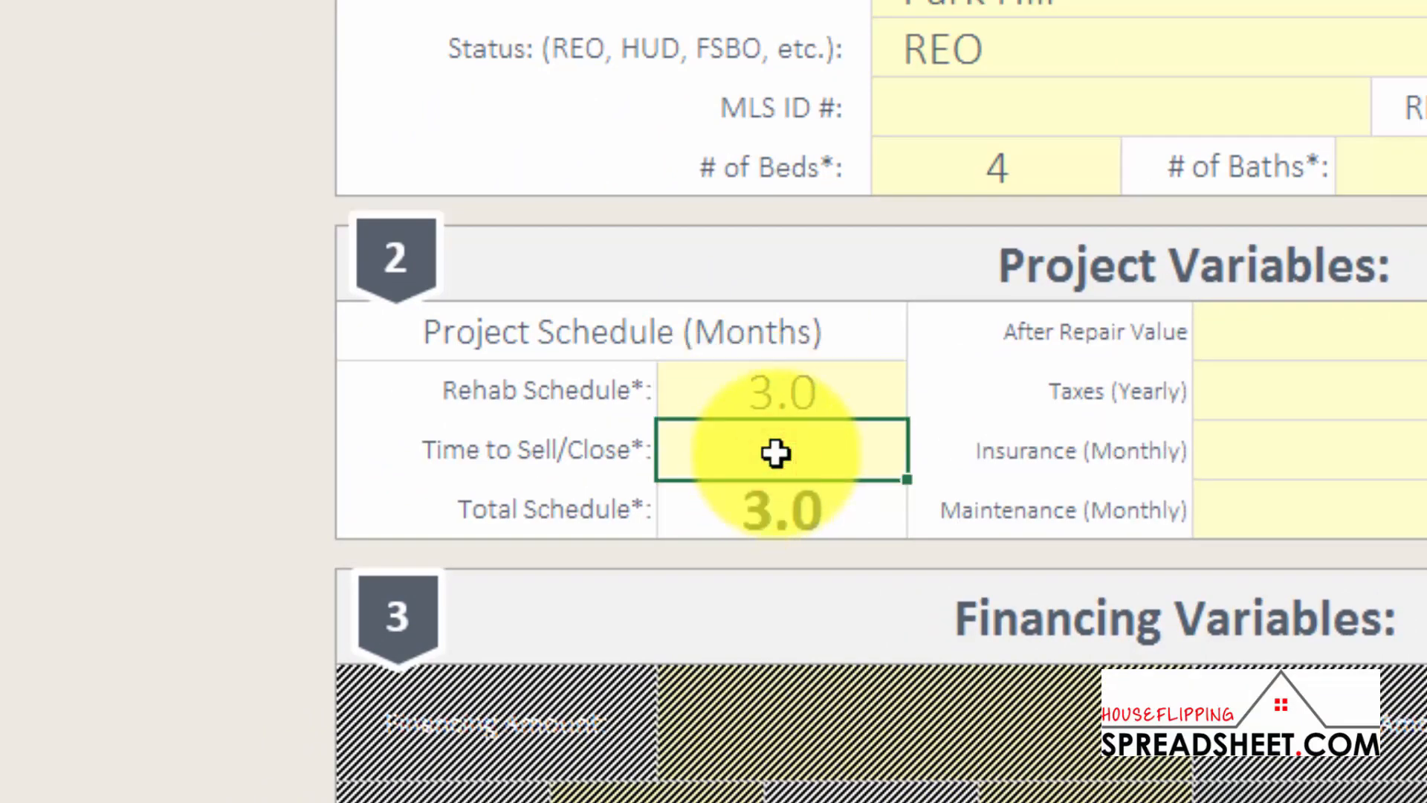
pyautogui.doubleClick(775, 453)
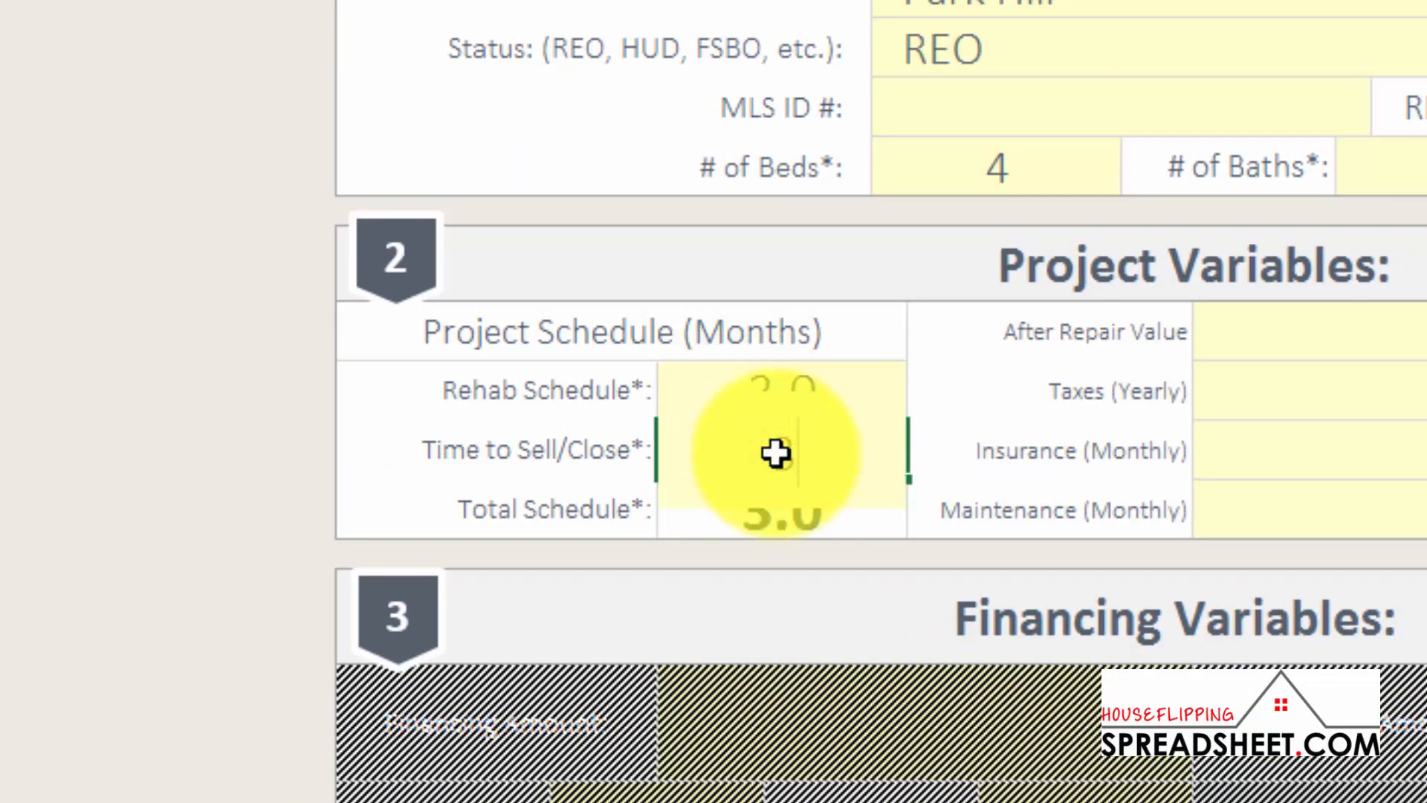
pyautogui.write('3')
pyautogui.click(1256, 338)
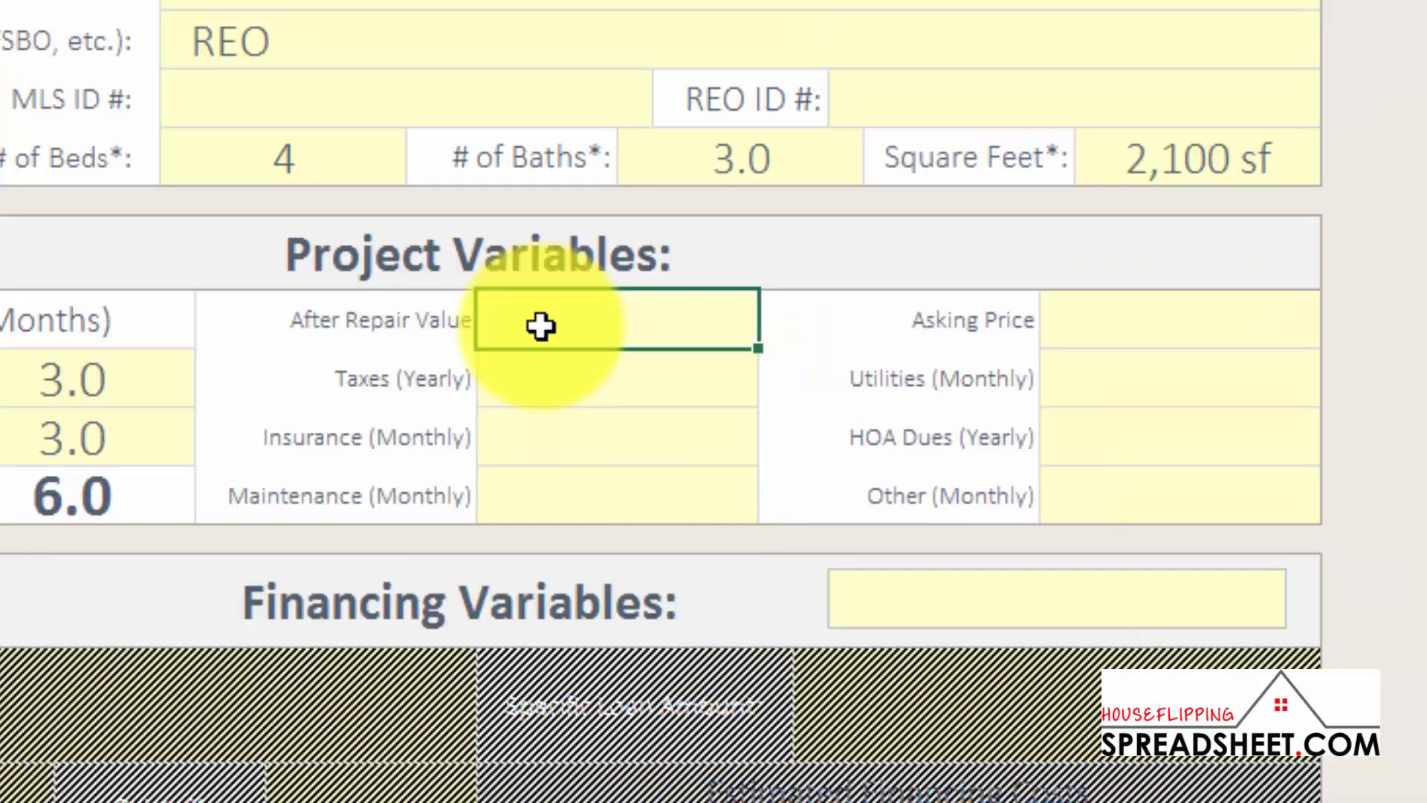
# Enter after repair value 210000, yearly taxes 2,500, monthly insurance 145 and maintenance 50
pyautogui.write('210000')
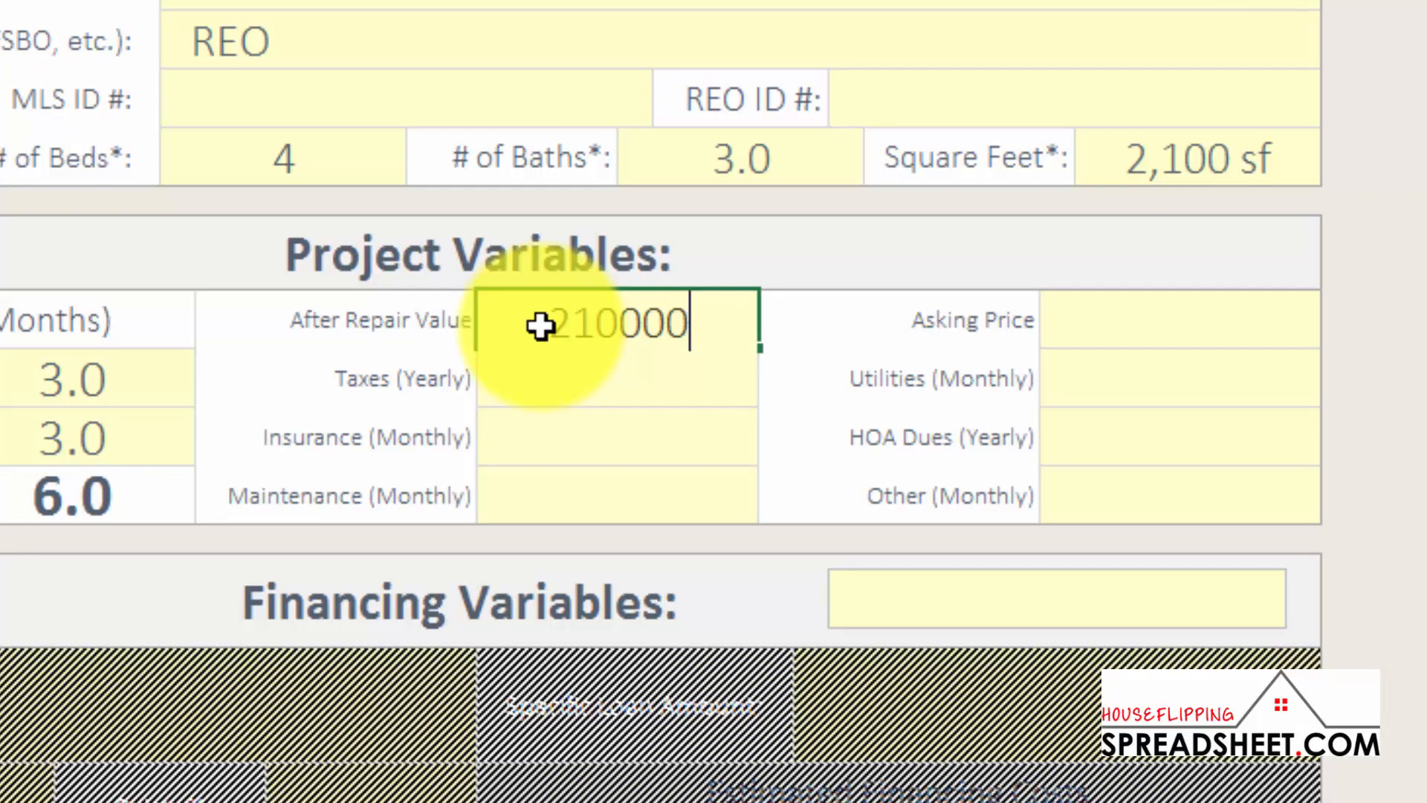
pyautogui.click(599, 390)
pyautogui.write('2,5')
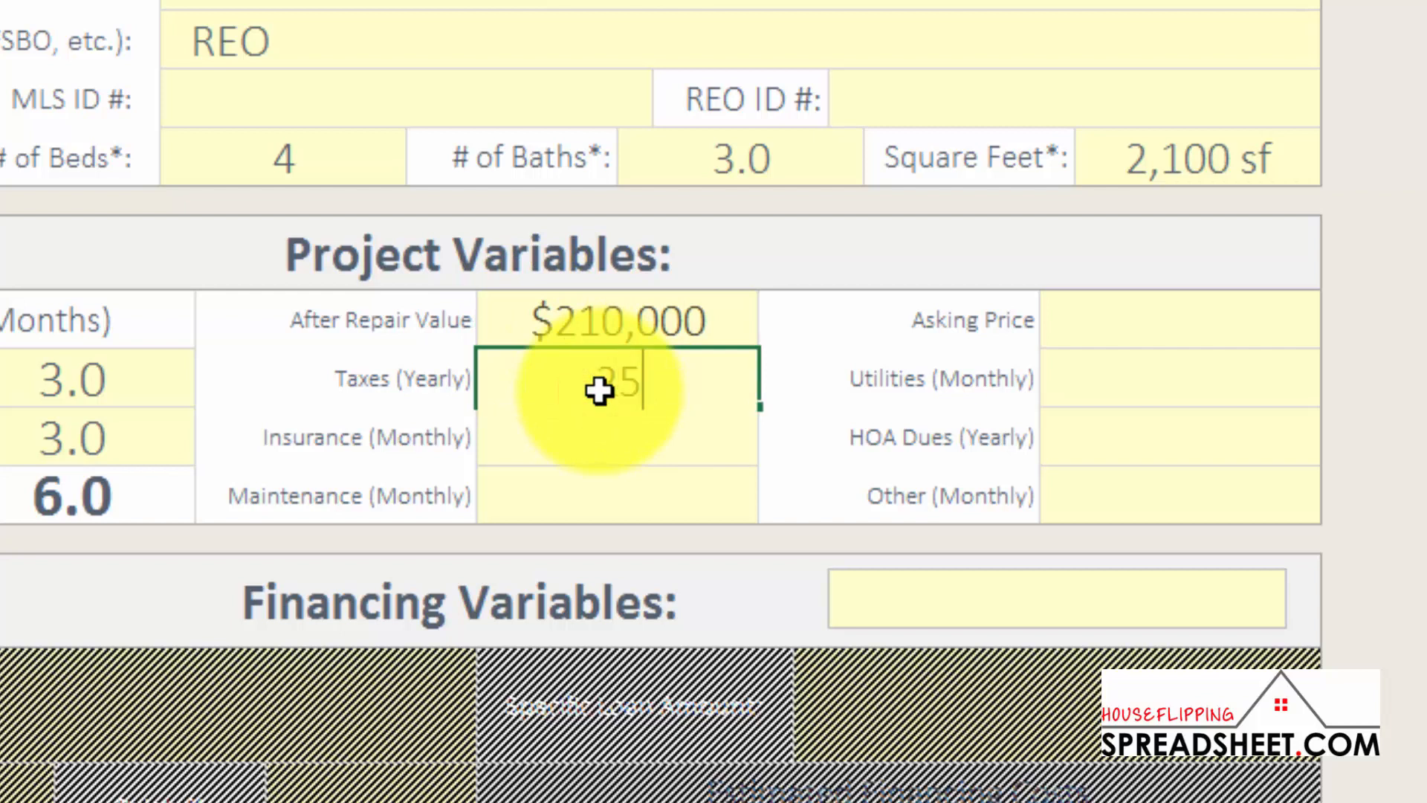
pyautogui.write('00')
pyautogui.press('Return')
pyautogui.write('1')
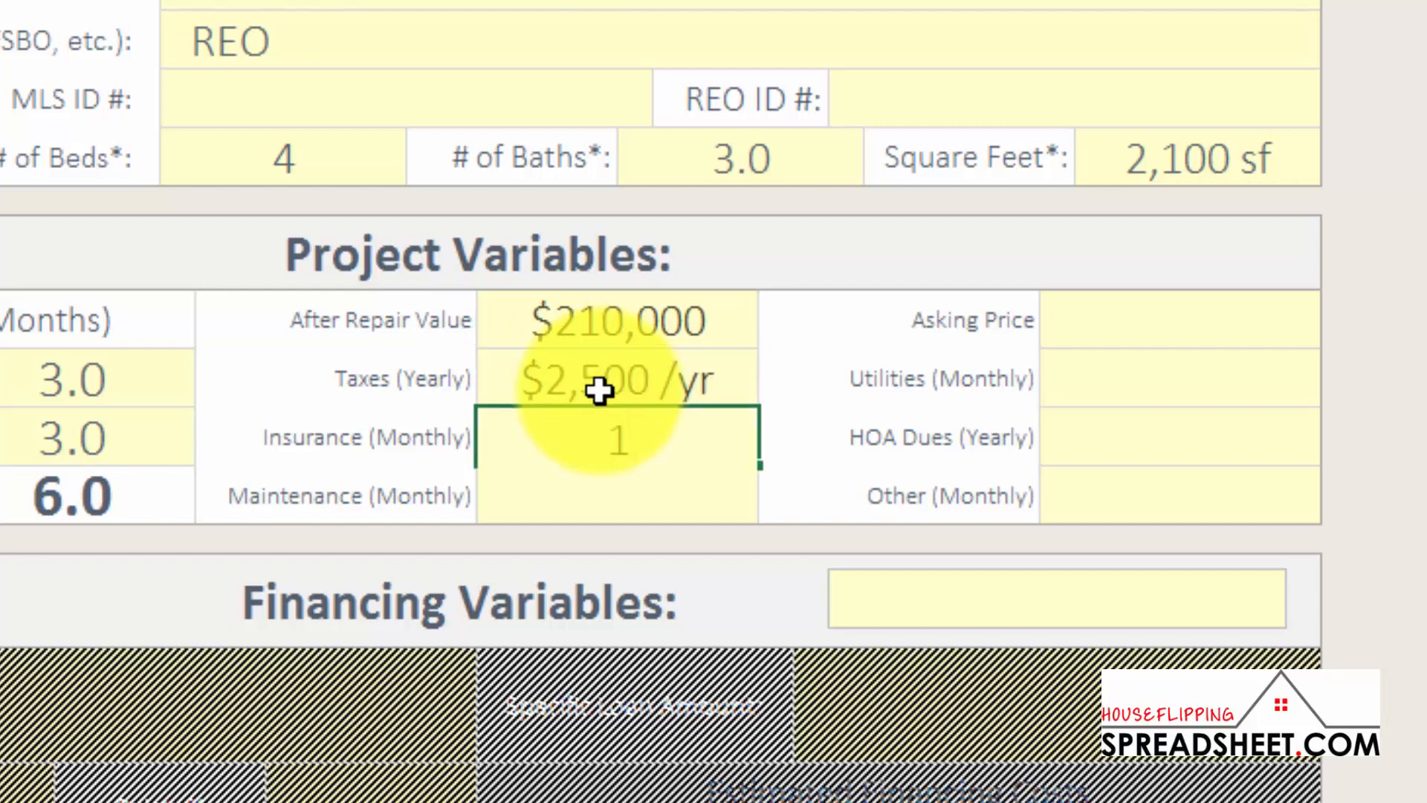
pyautogui.write('45')
pyautogui.press('Return')
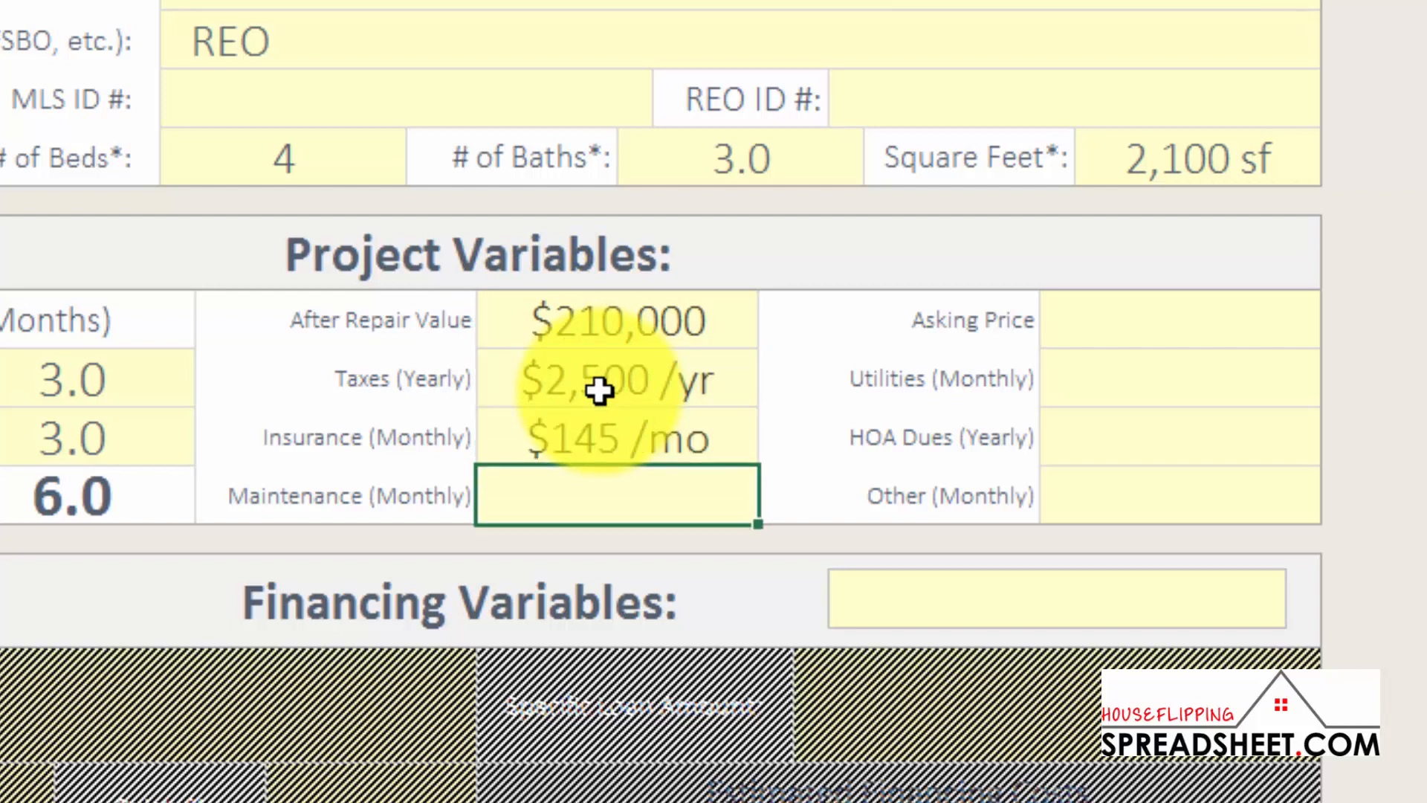
pyautogui.write('50')
# Set the asking price to $105,000
pyautogui.click(1117, 312)
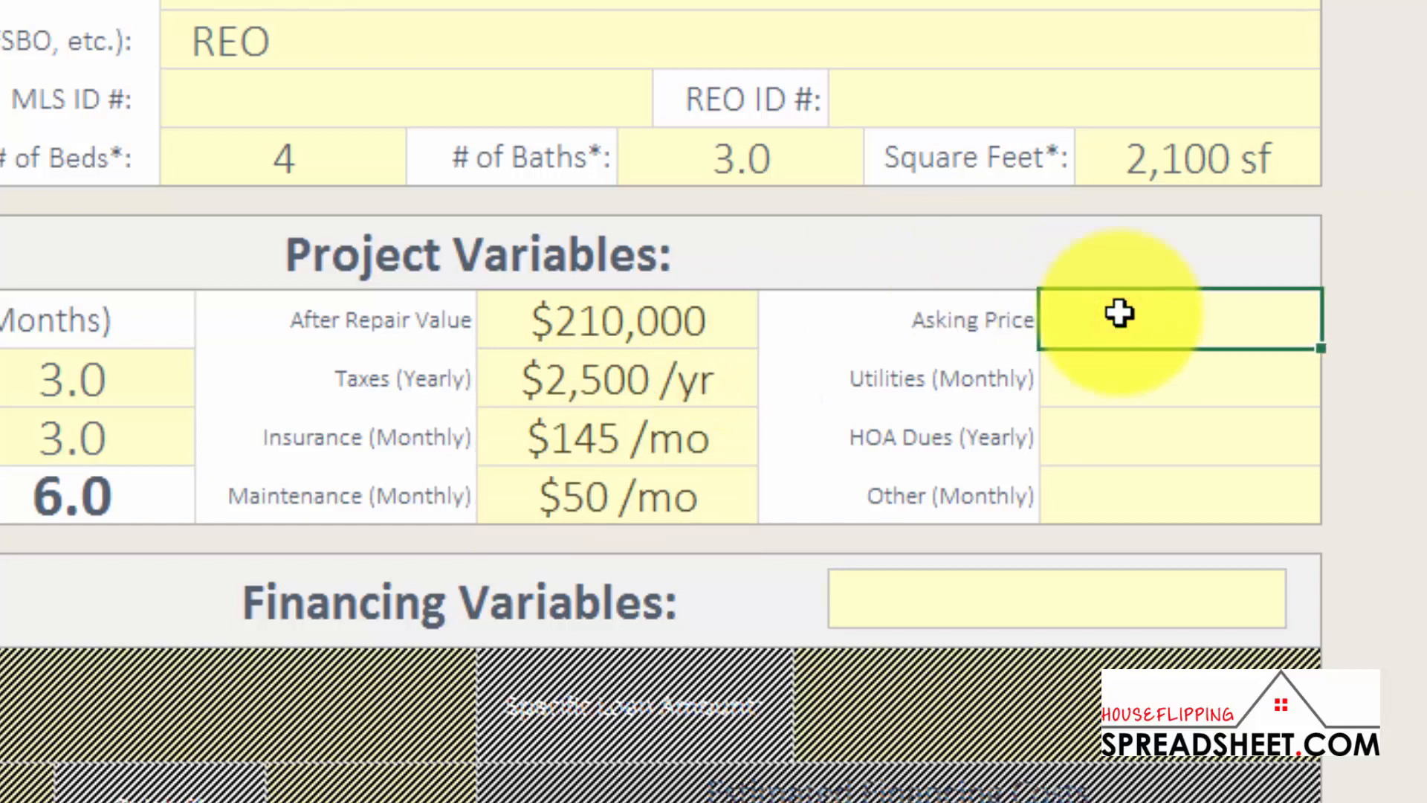
pyautogui.write('105000')
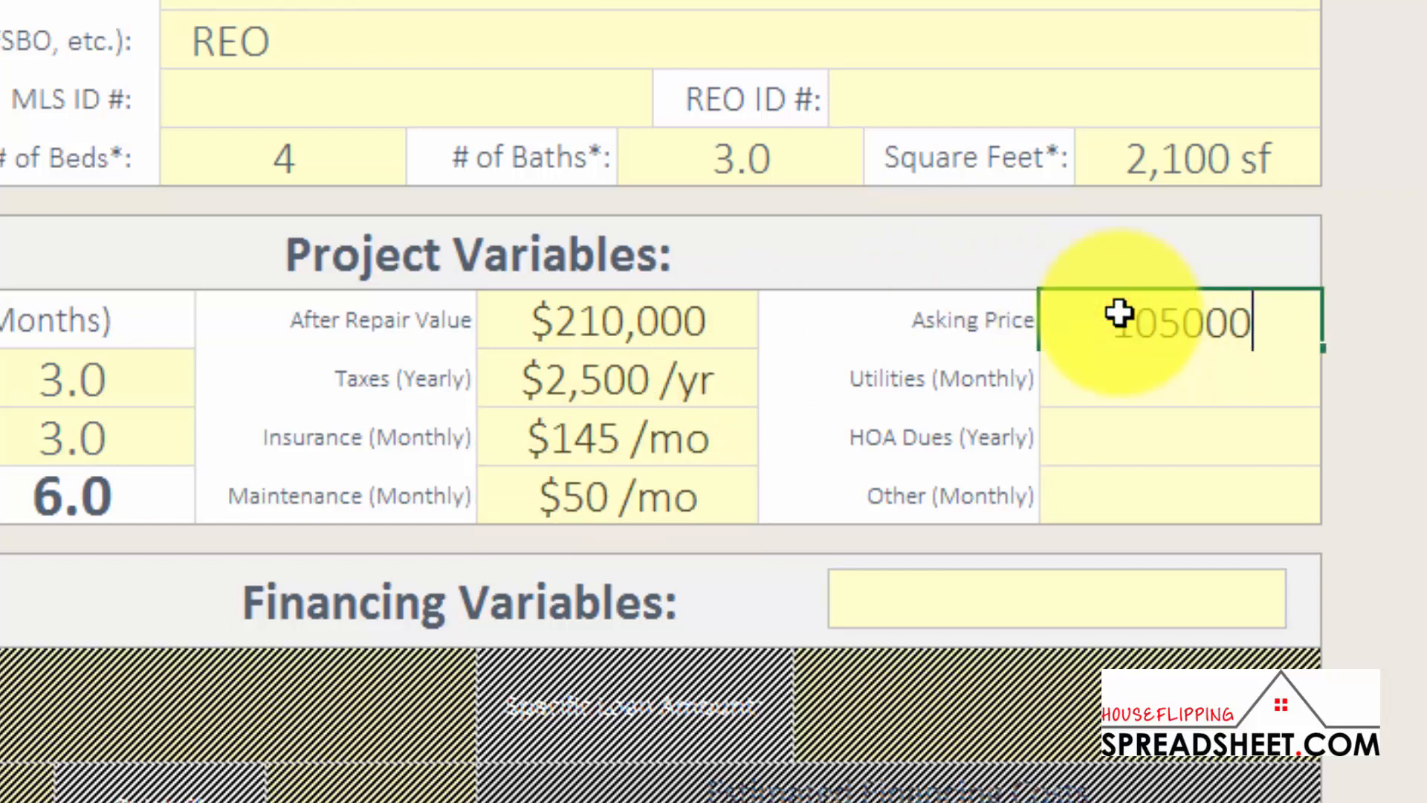
pyautogui.press('Return')
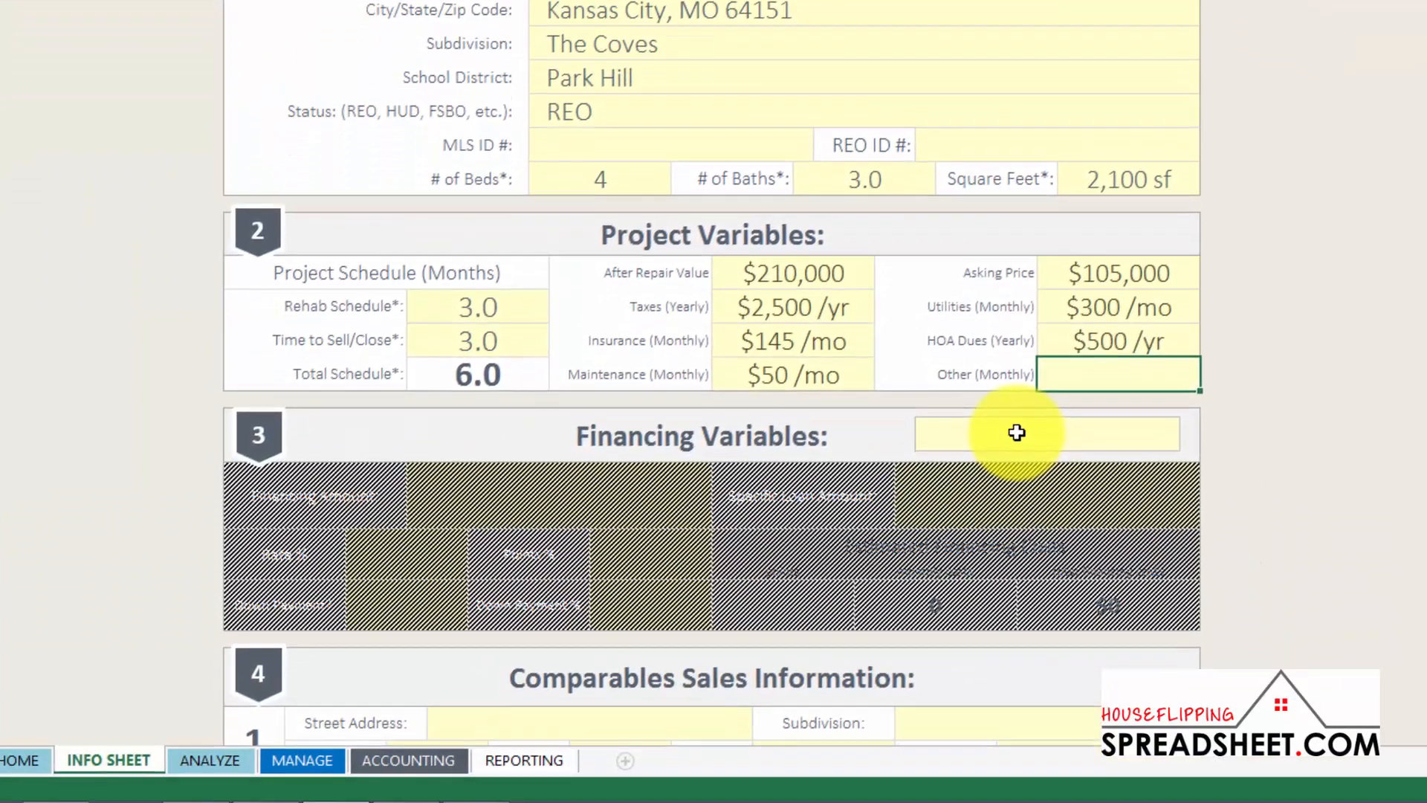
pyautogui.click(1011, 716)
# Choose All Cash as the offer type under Financing Variables
pyautogui.click(1017, 432)
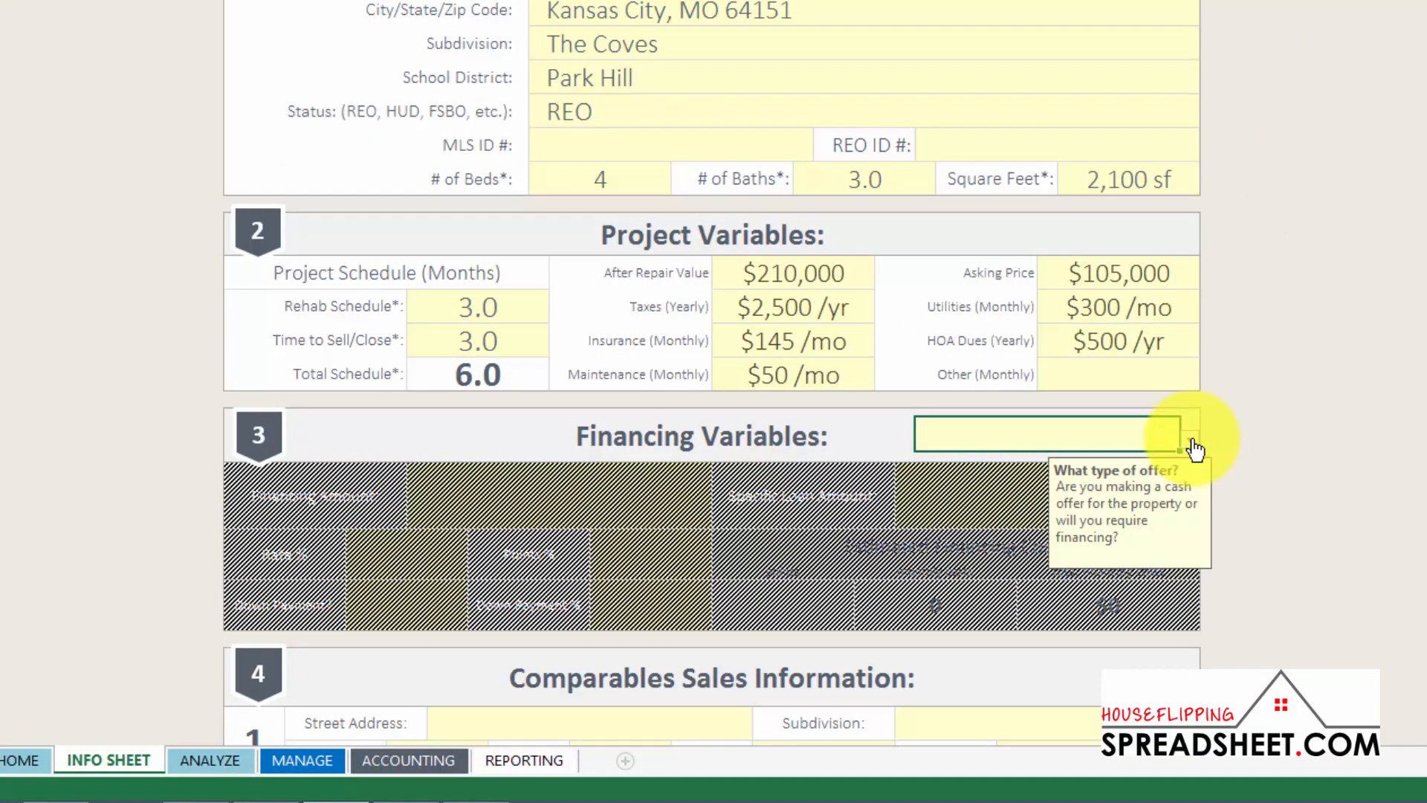
pyautogui.click(1192, 443)
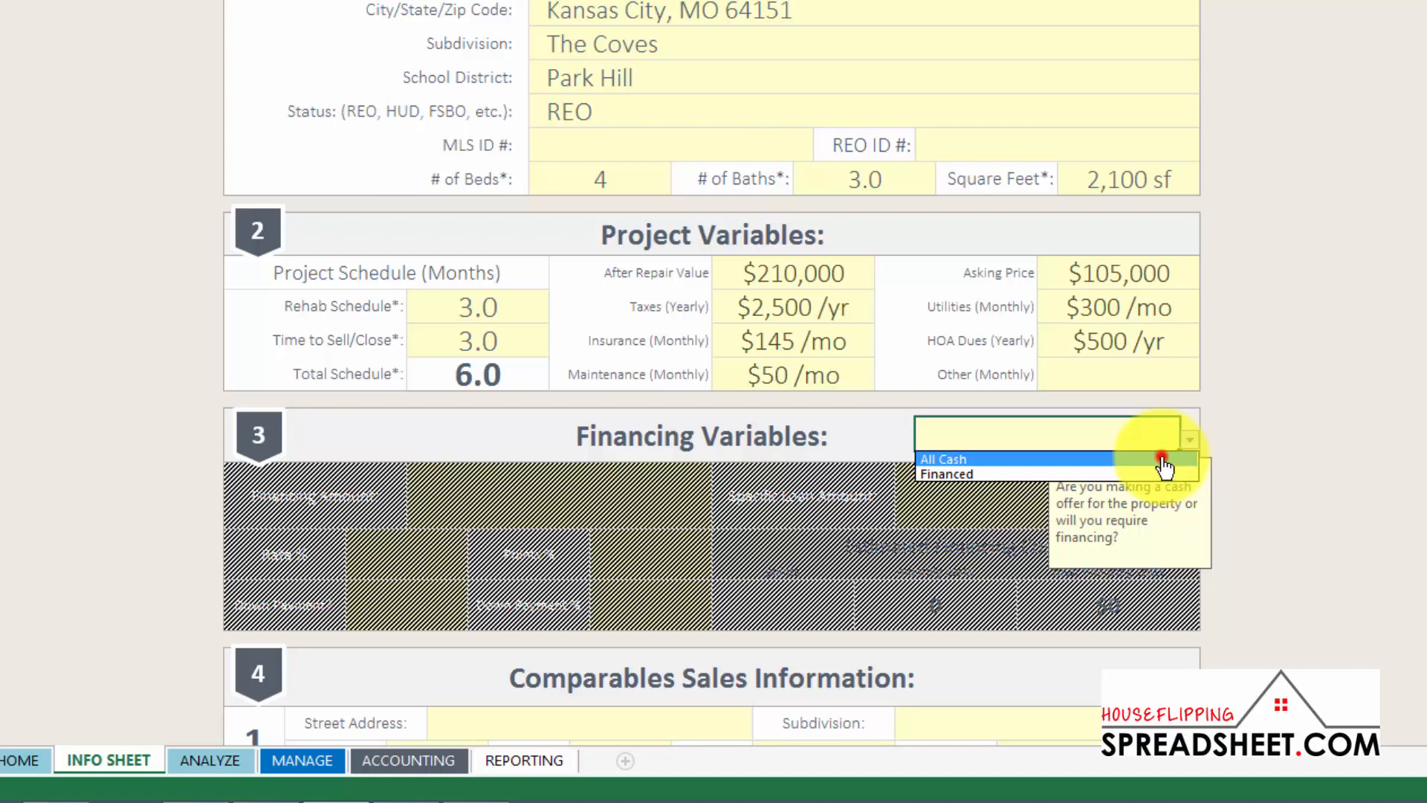
pyautogui.click(1164, 460)
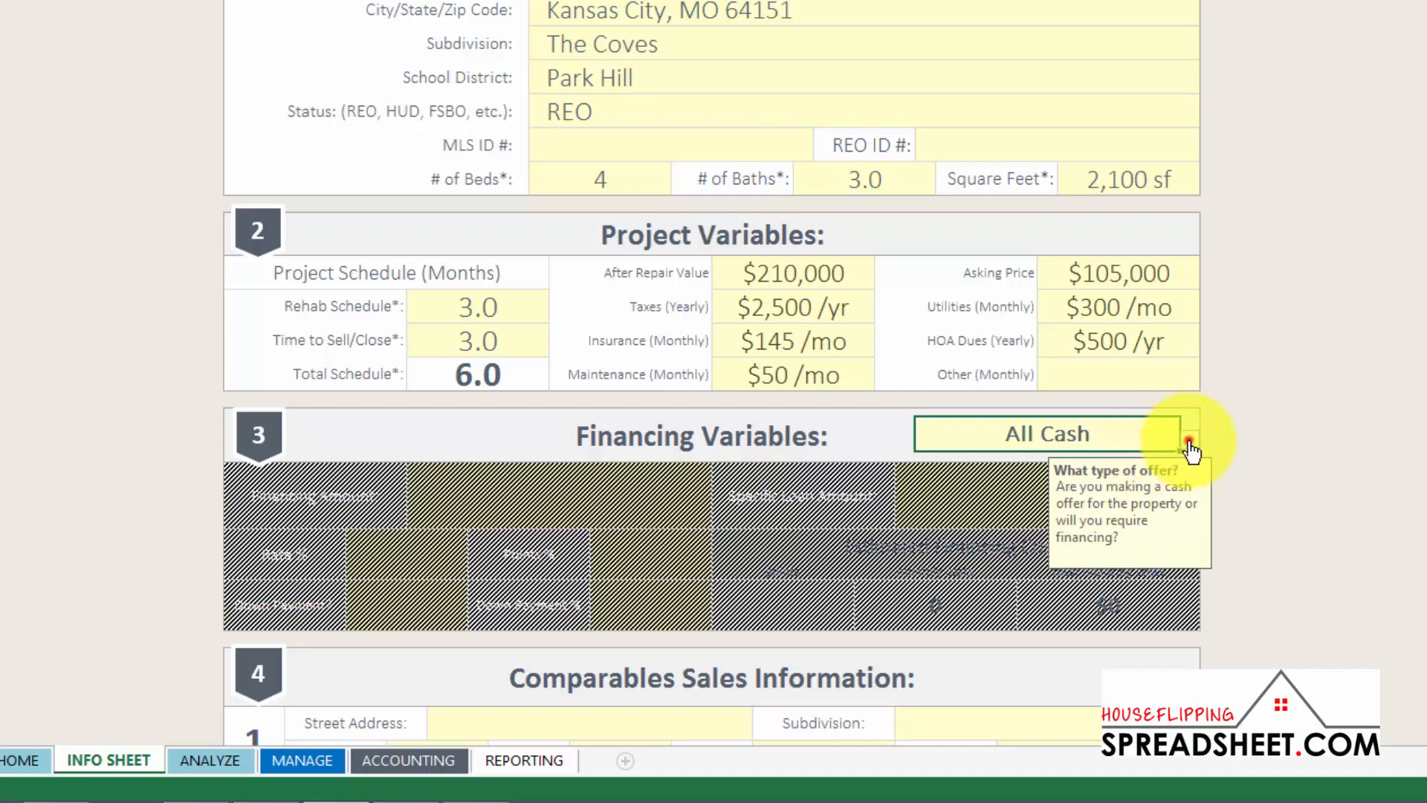
pyautogui.click(1189, 440)
# Switch the offer to Financed and set Financing Amount to Purchase Price Only
pyautogui.click(1136, 474)
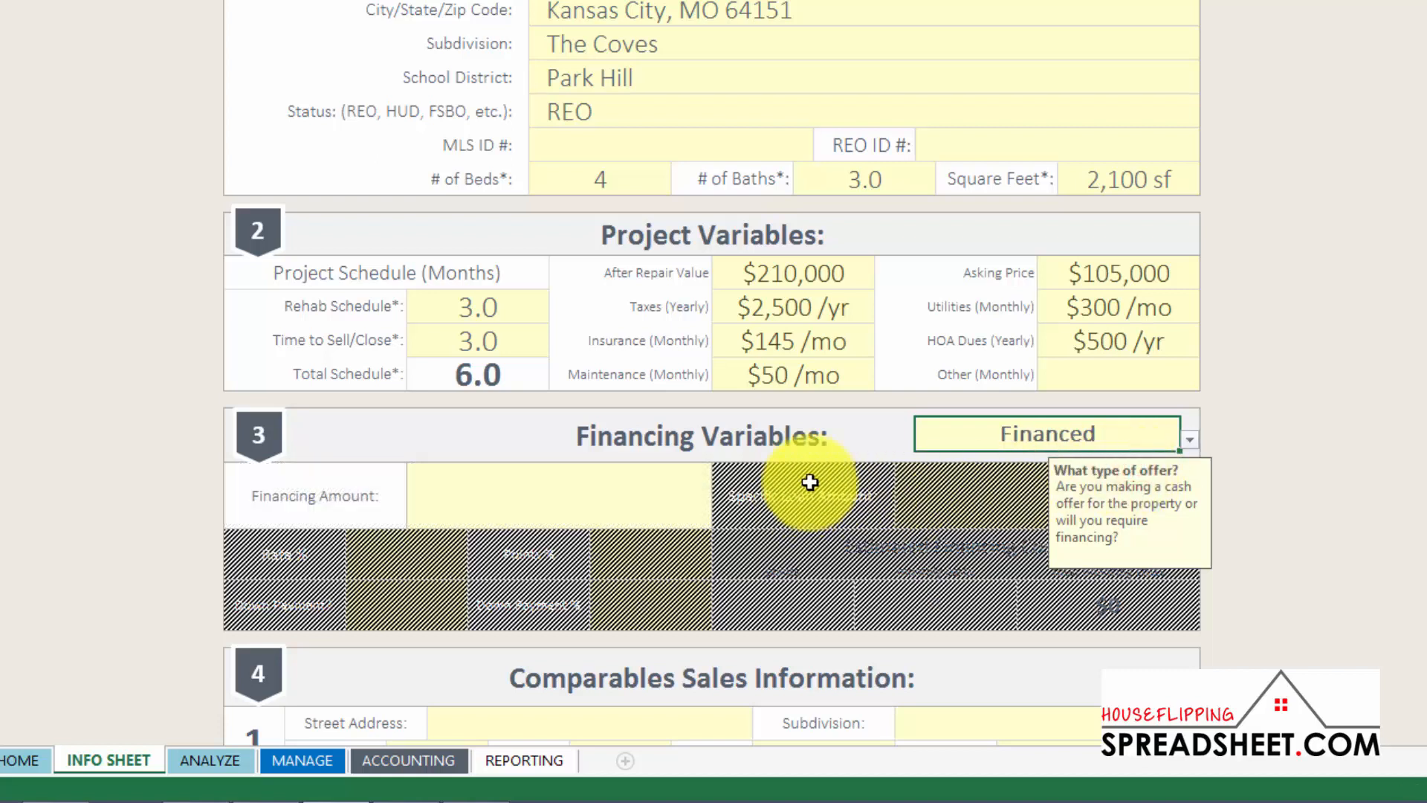
pyautogui.click(669, 491)
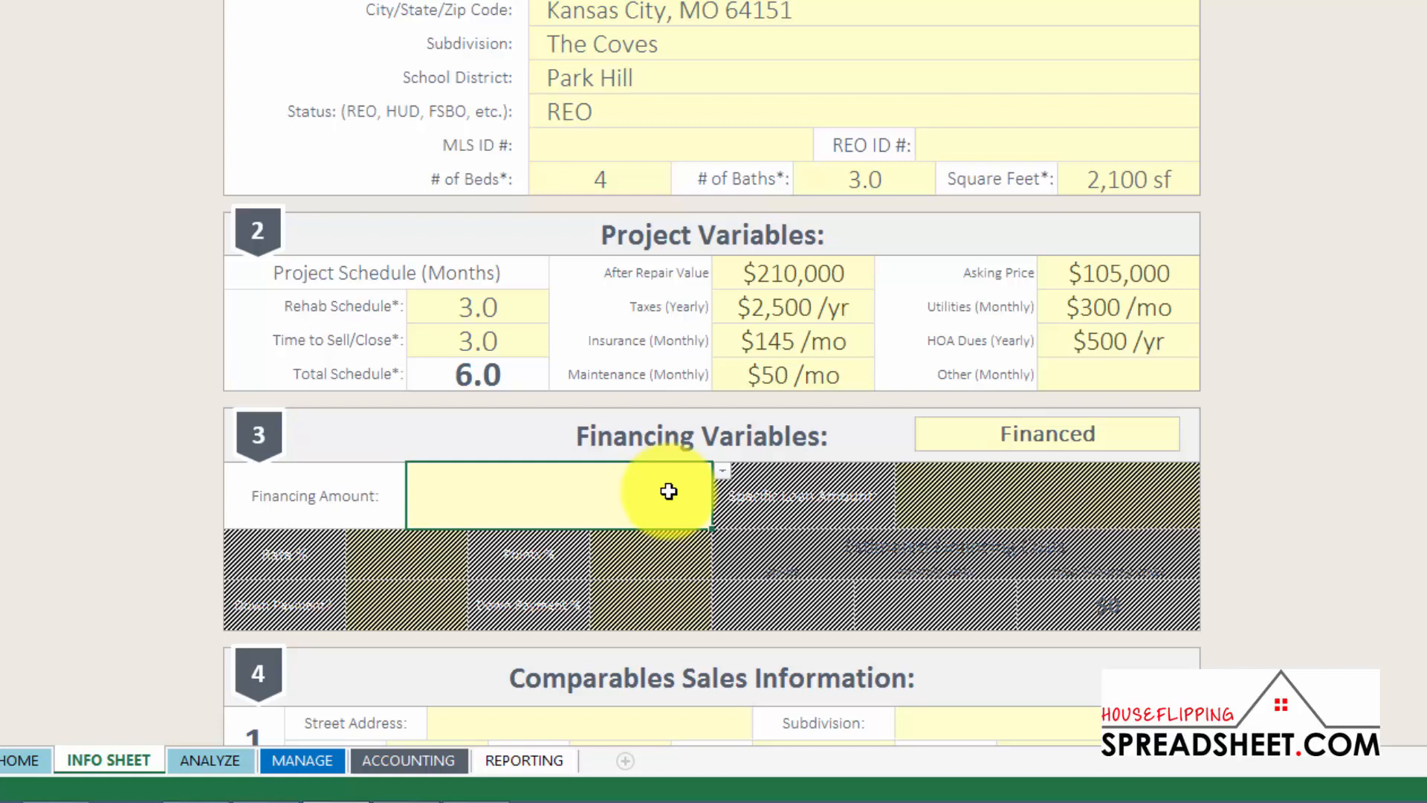
pyautogui.click(720, 472)
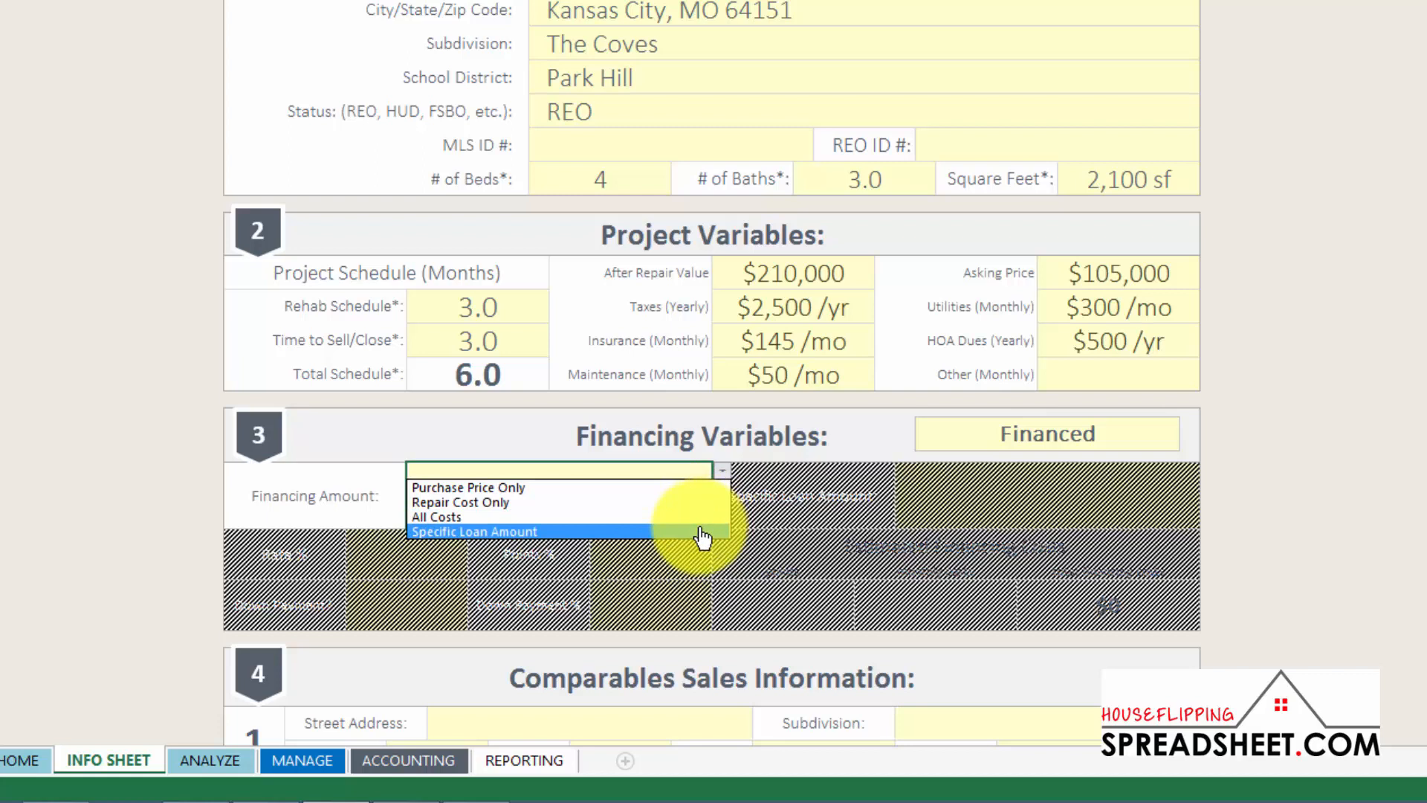
pyautogui.click(692, 488)
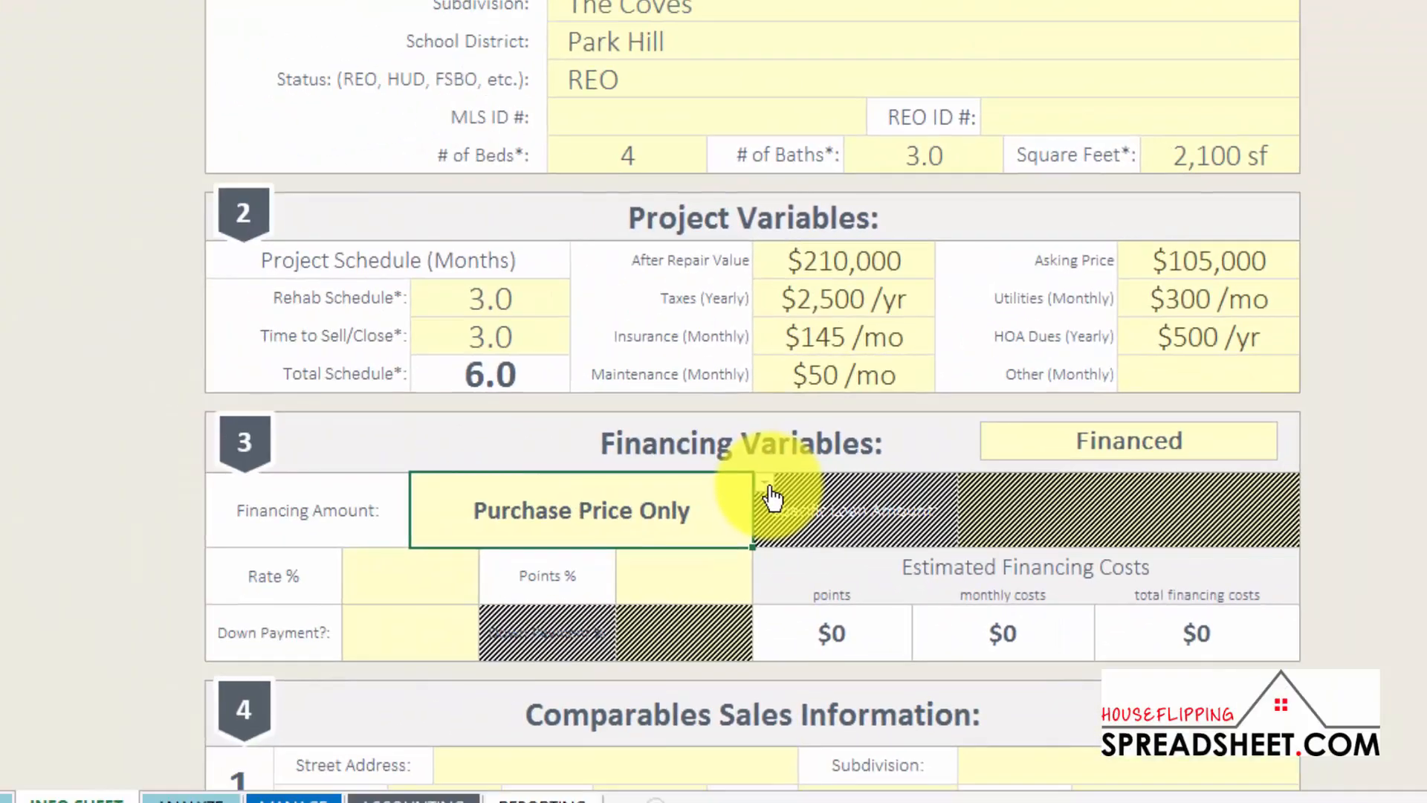
# Try All Costs, then settle on Specific Loan Amount for the Financing Amount
pyautogui.click(754, 497)
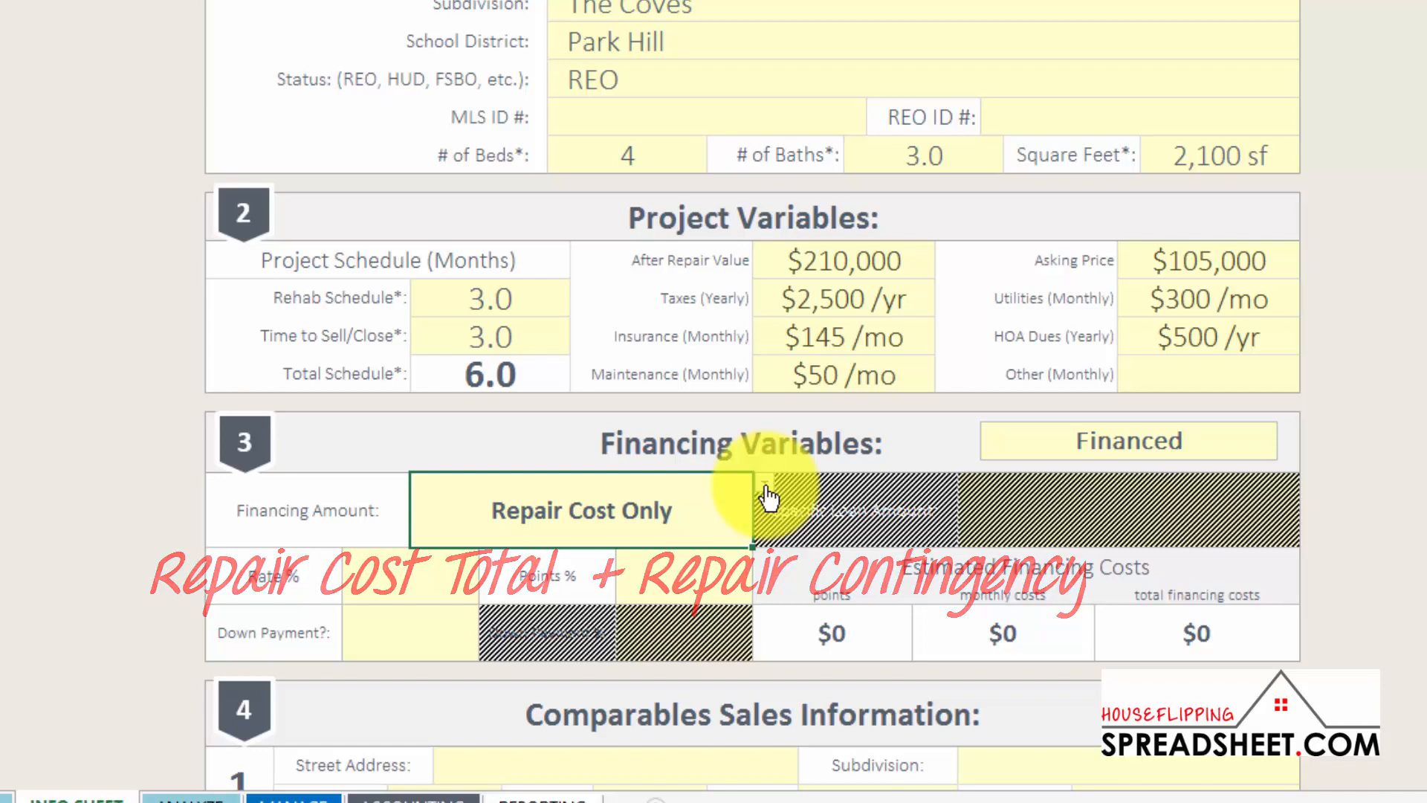
pyautogui.click(767, 488)
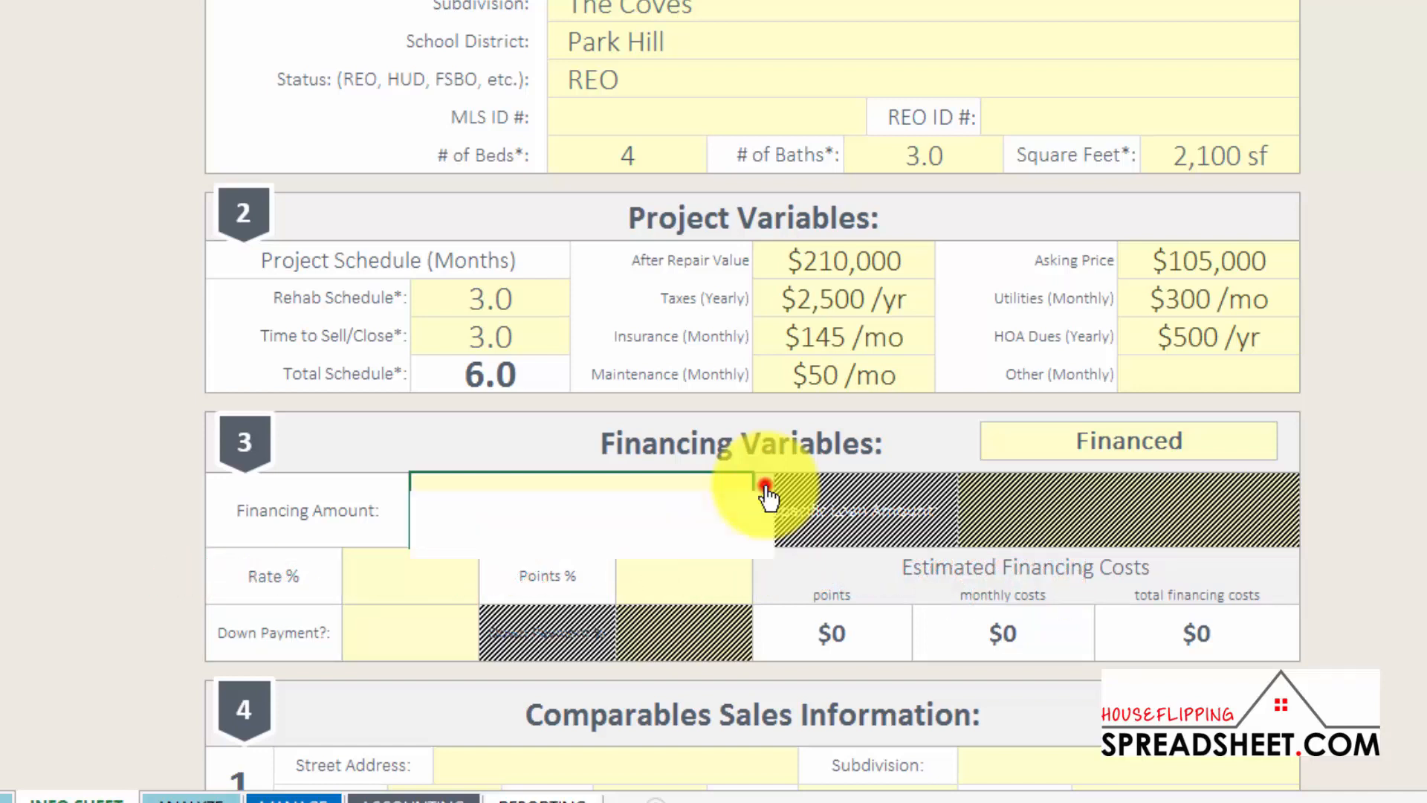
pyautogui.click(732, 535)
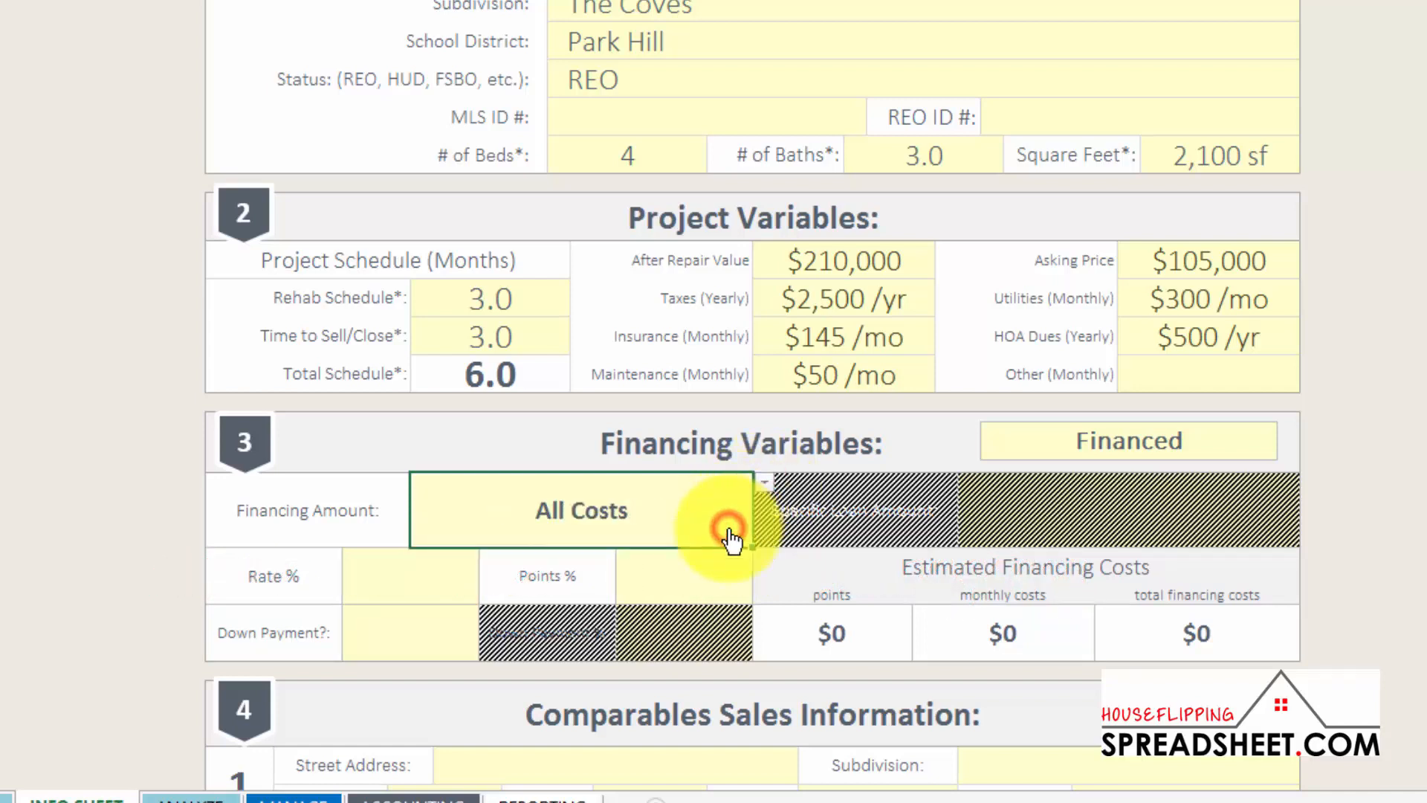
pyautogui.click(764, 484)
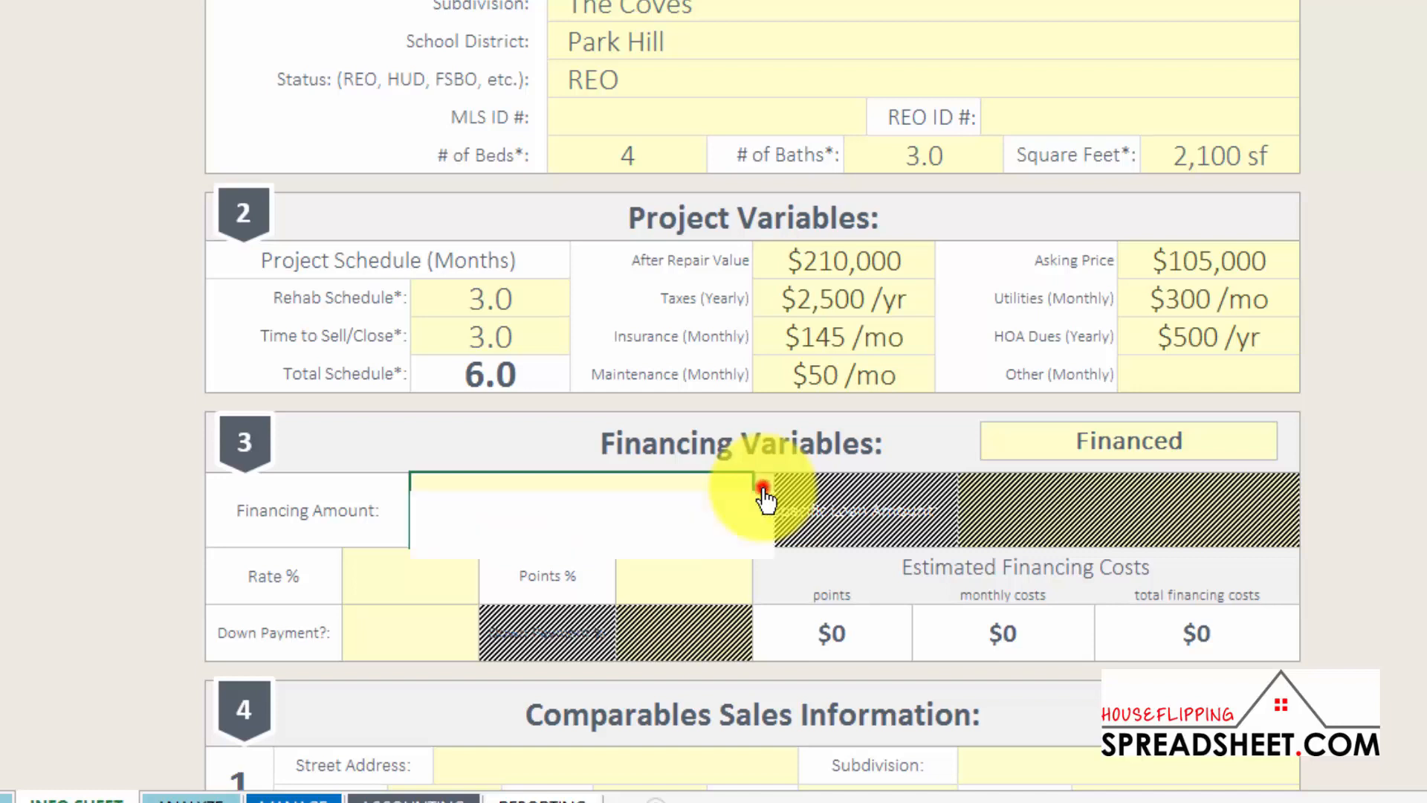
pyautogui.click(723, 551)
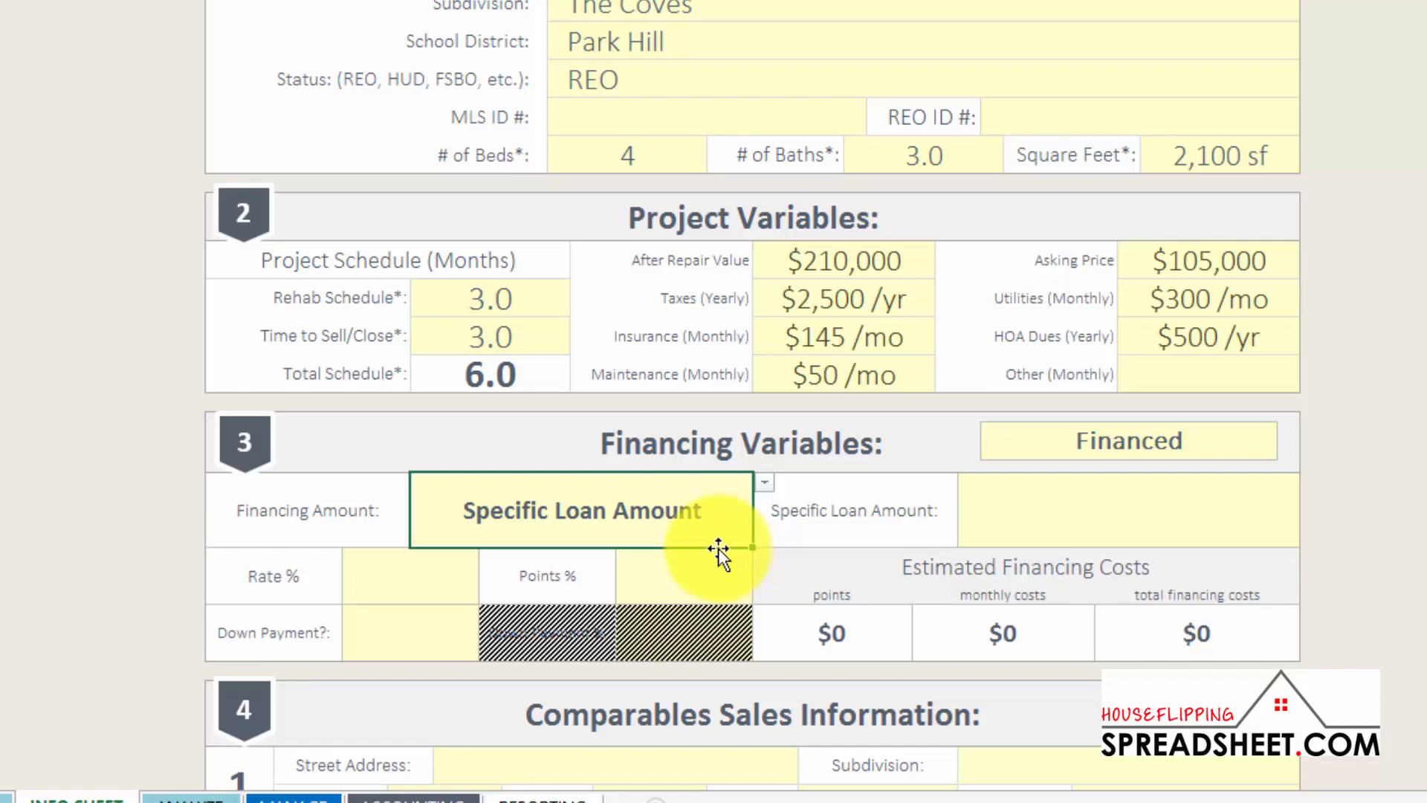
# Enter a $100,000 specific loan amount at 10% rate with 3% points
pyautogui.click(1039, 519)
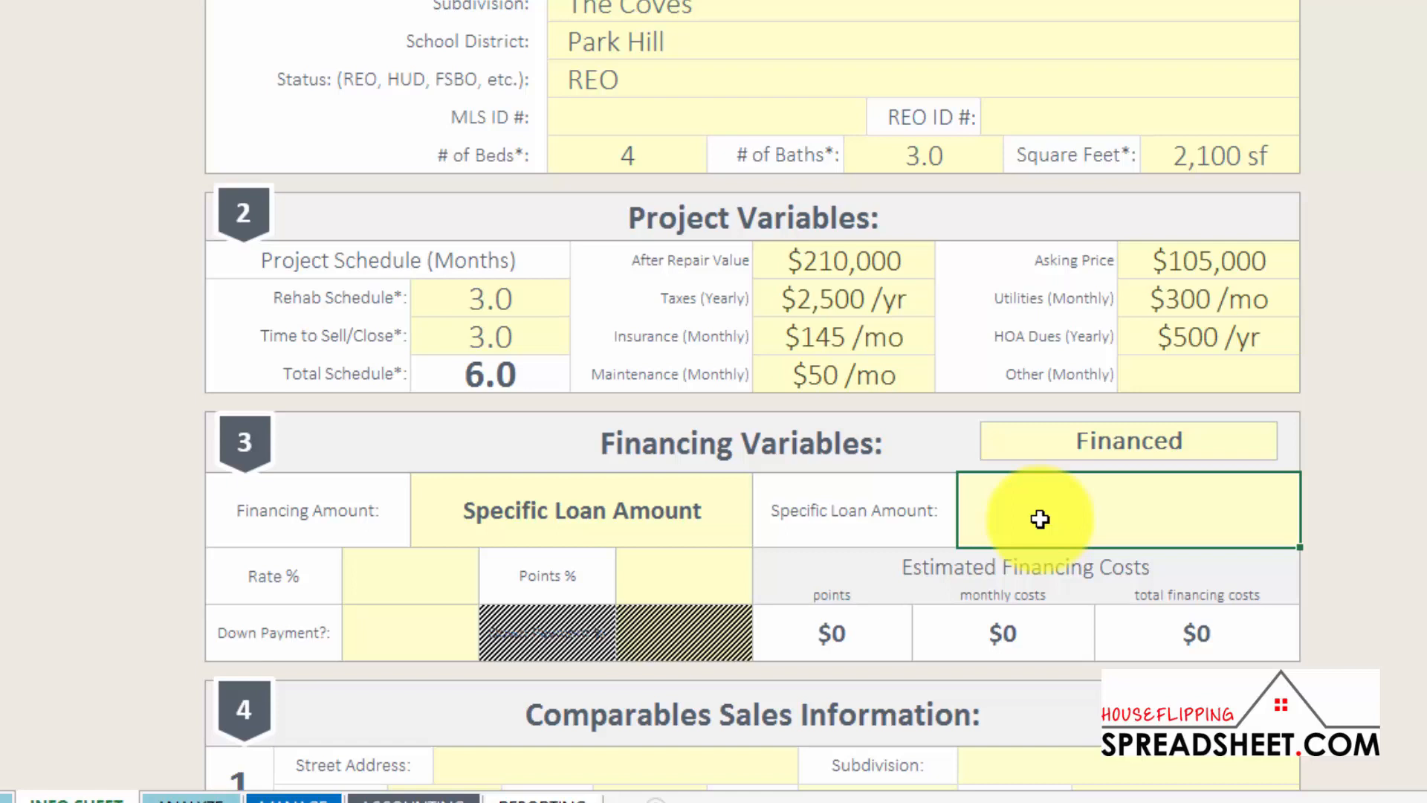
pyautogui.write('100000')
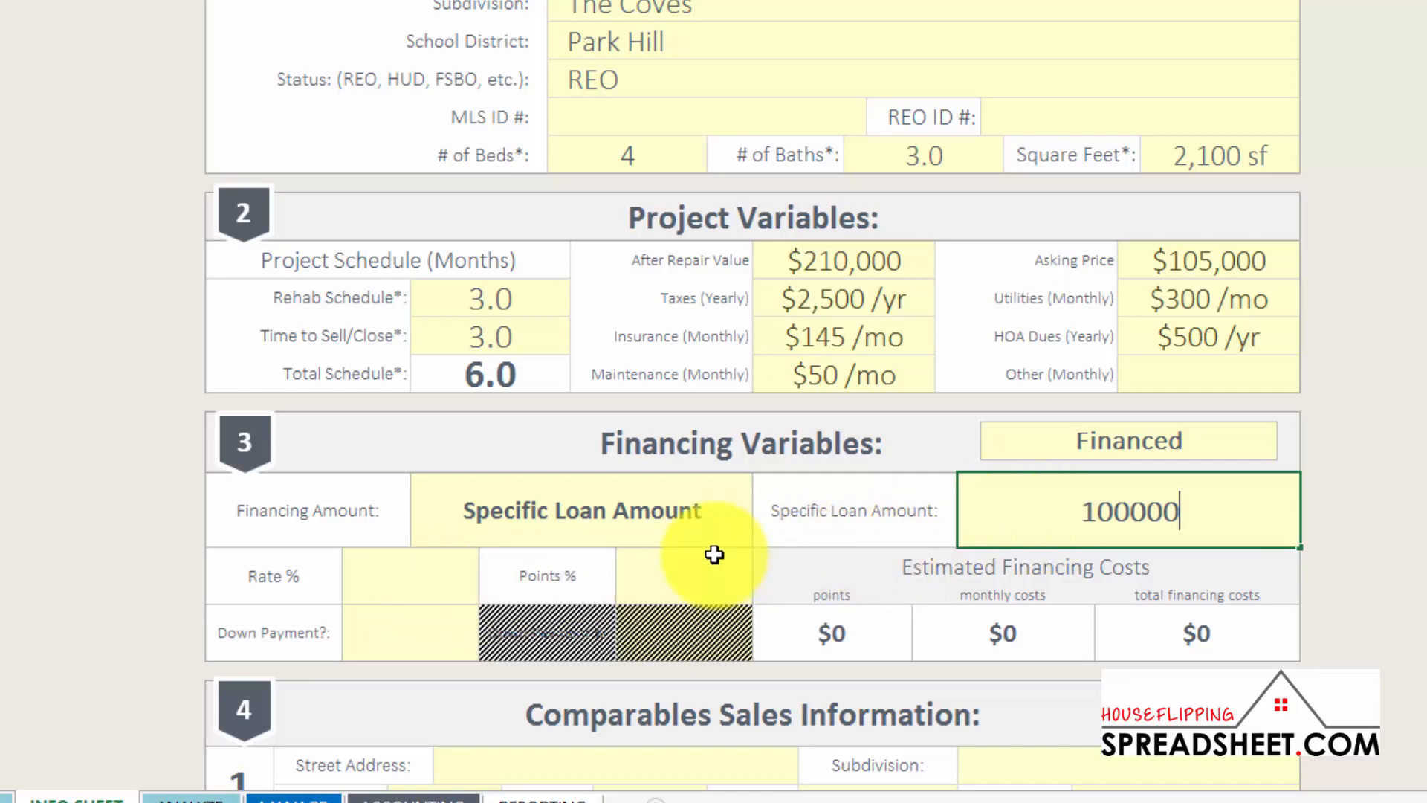
pyautogui.press('Return')
pyautogui.press('Return')
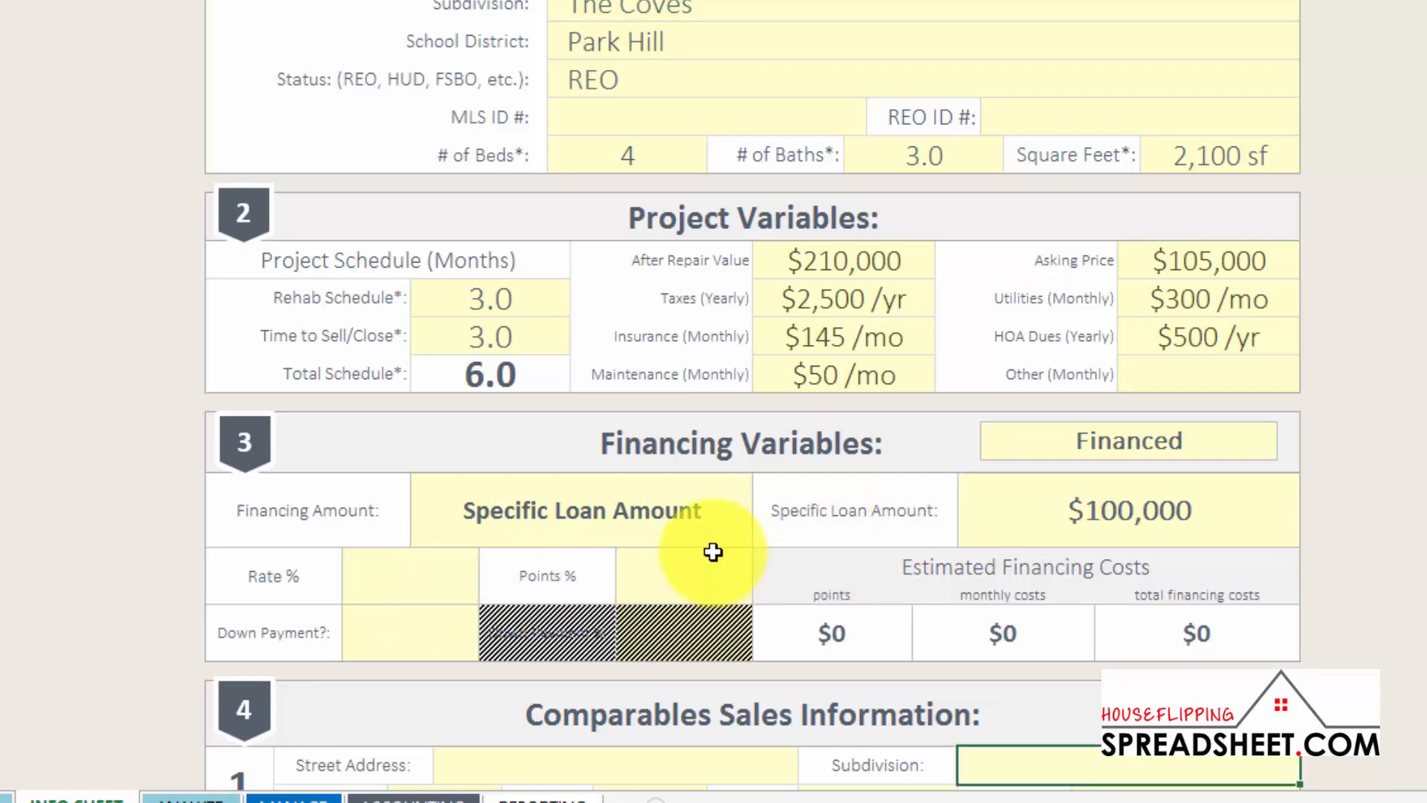
pyautogui.click(458, 571)
pyautogui.write('10')
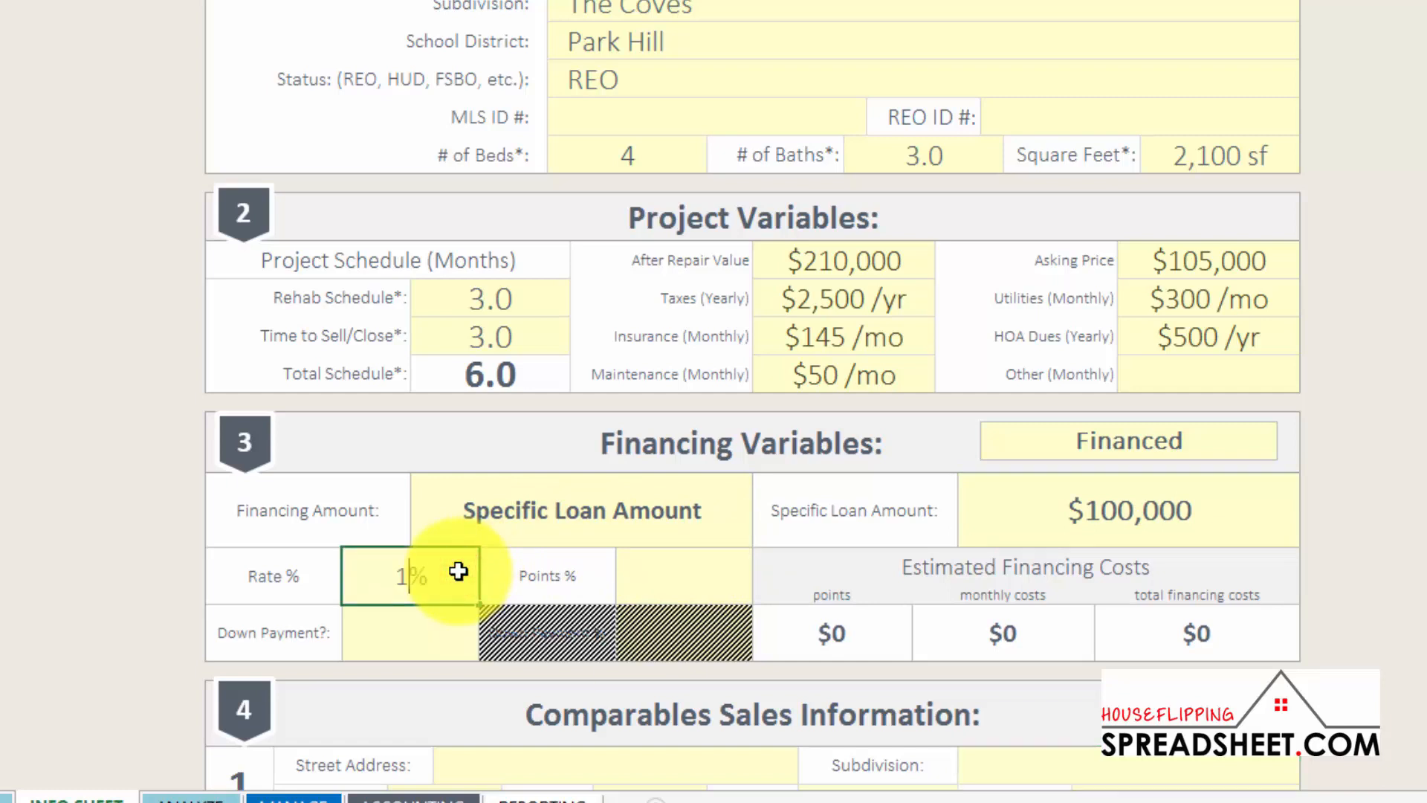
pyautogui.click(652, 576)
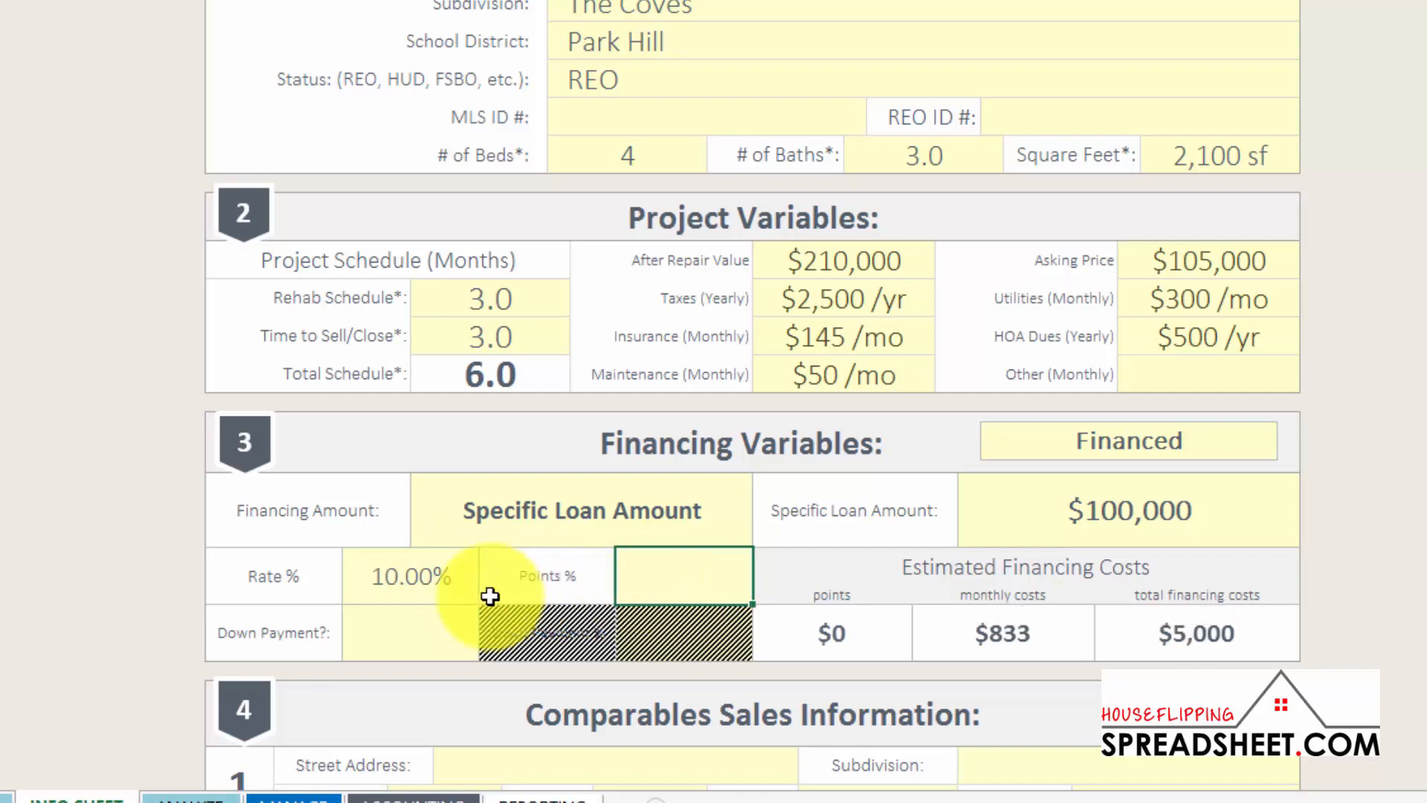
pyautogui.write('3')
# Set Down Payment to Yes with a 20% down payment
pyautogui.click(414, 622)
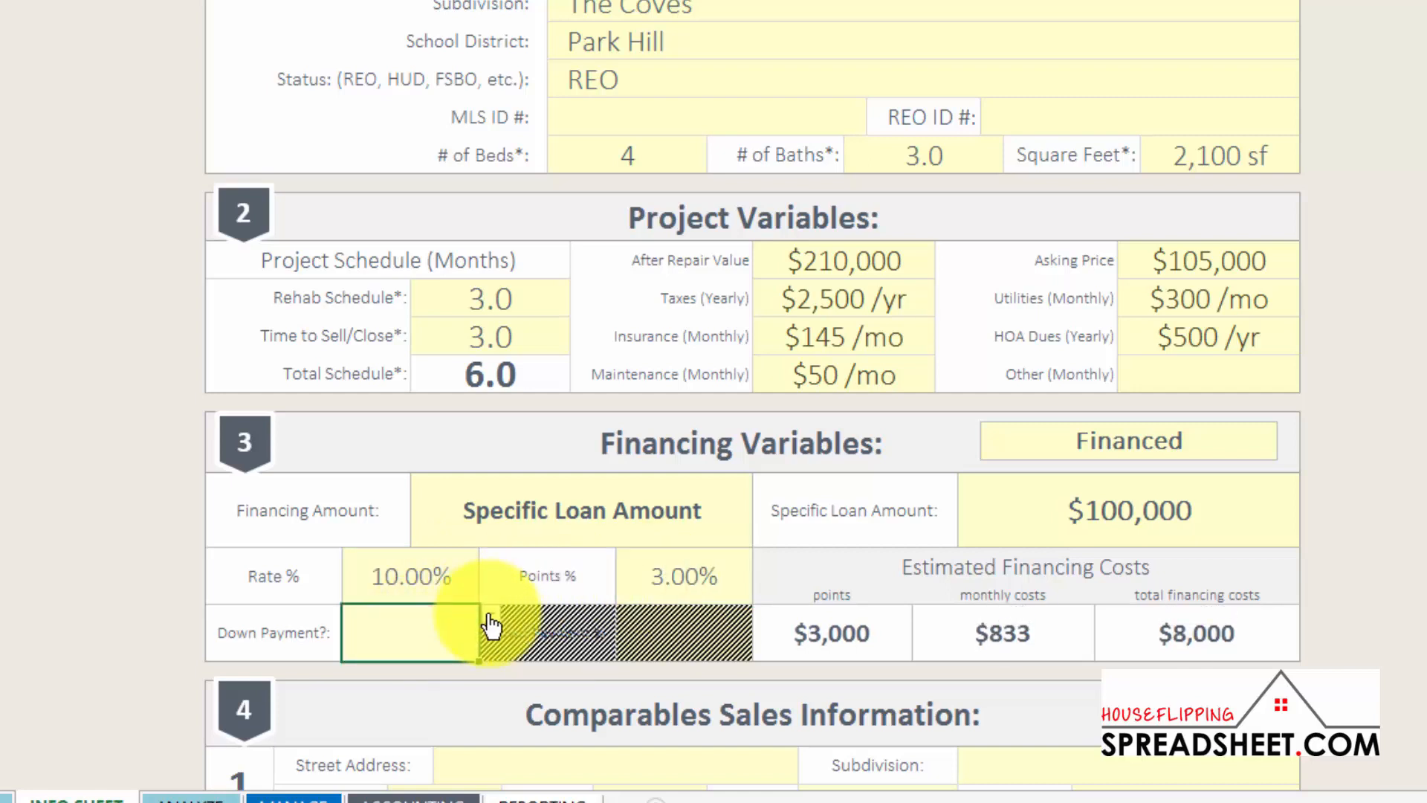
pyautogui.click(490, 614)
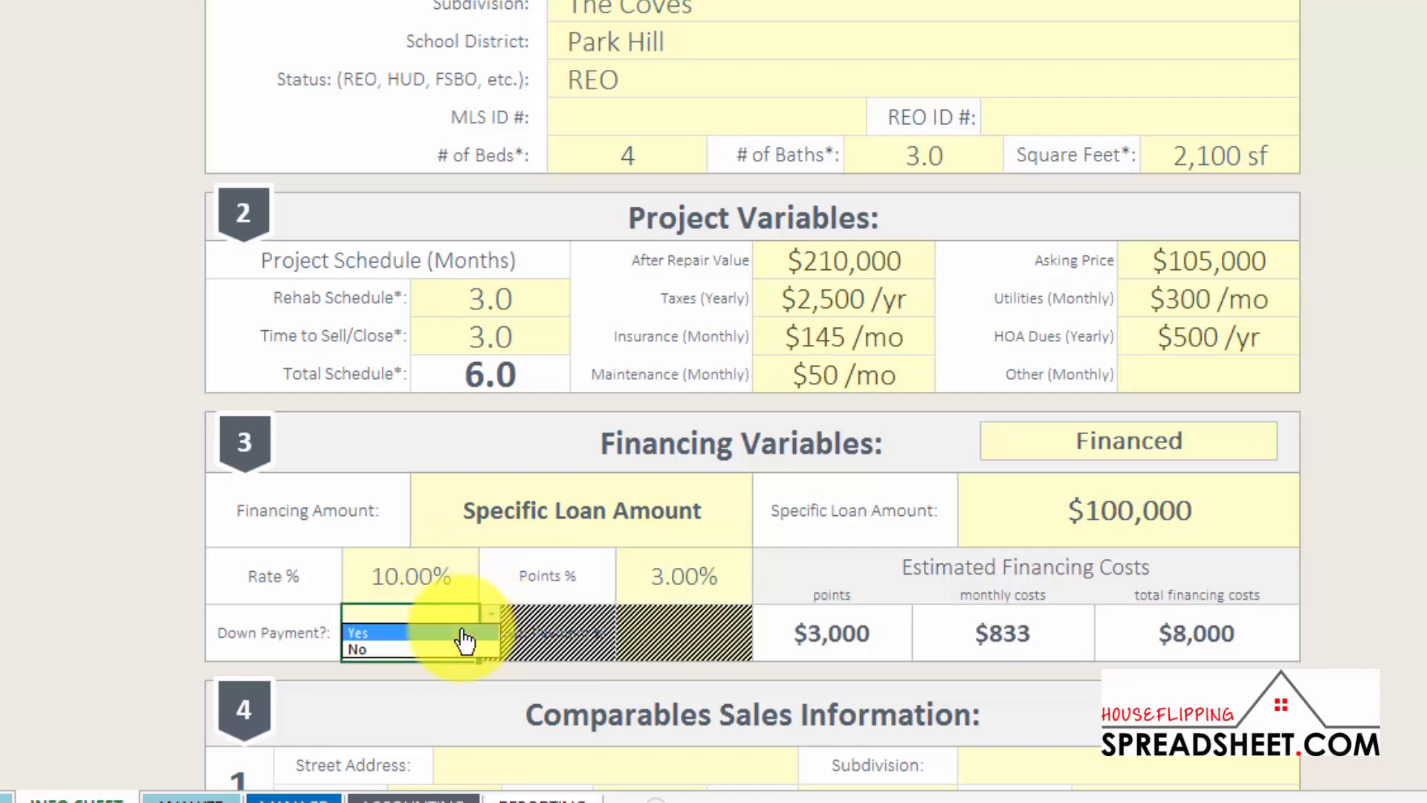
pyautogui.click(462, 634)
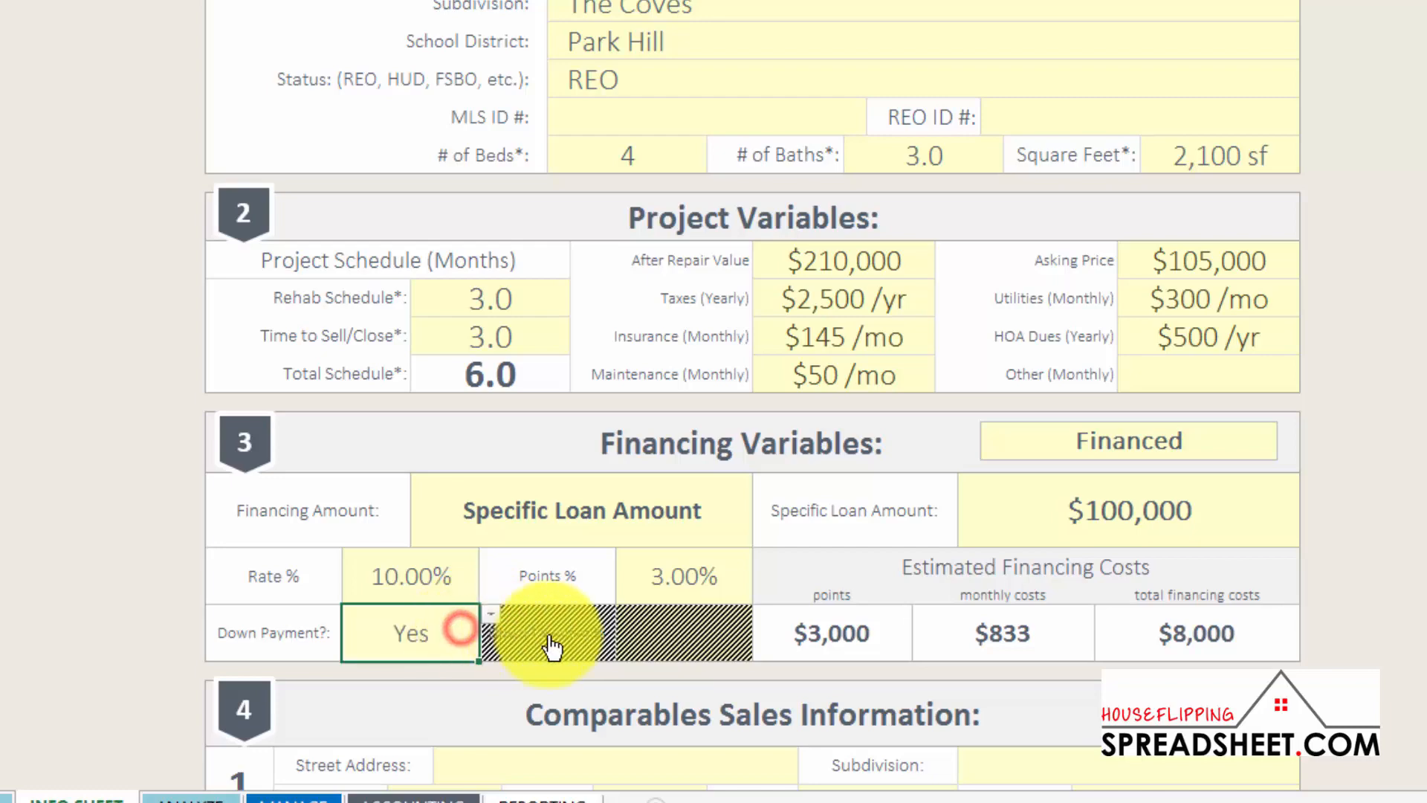
pyautogui.click(657, 629)
pyautogui.write('20')
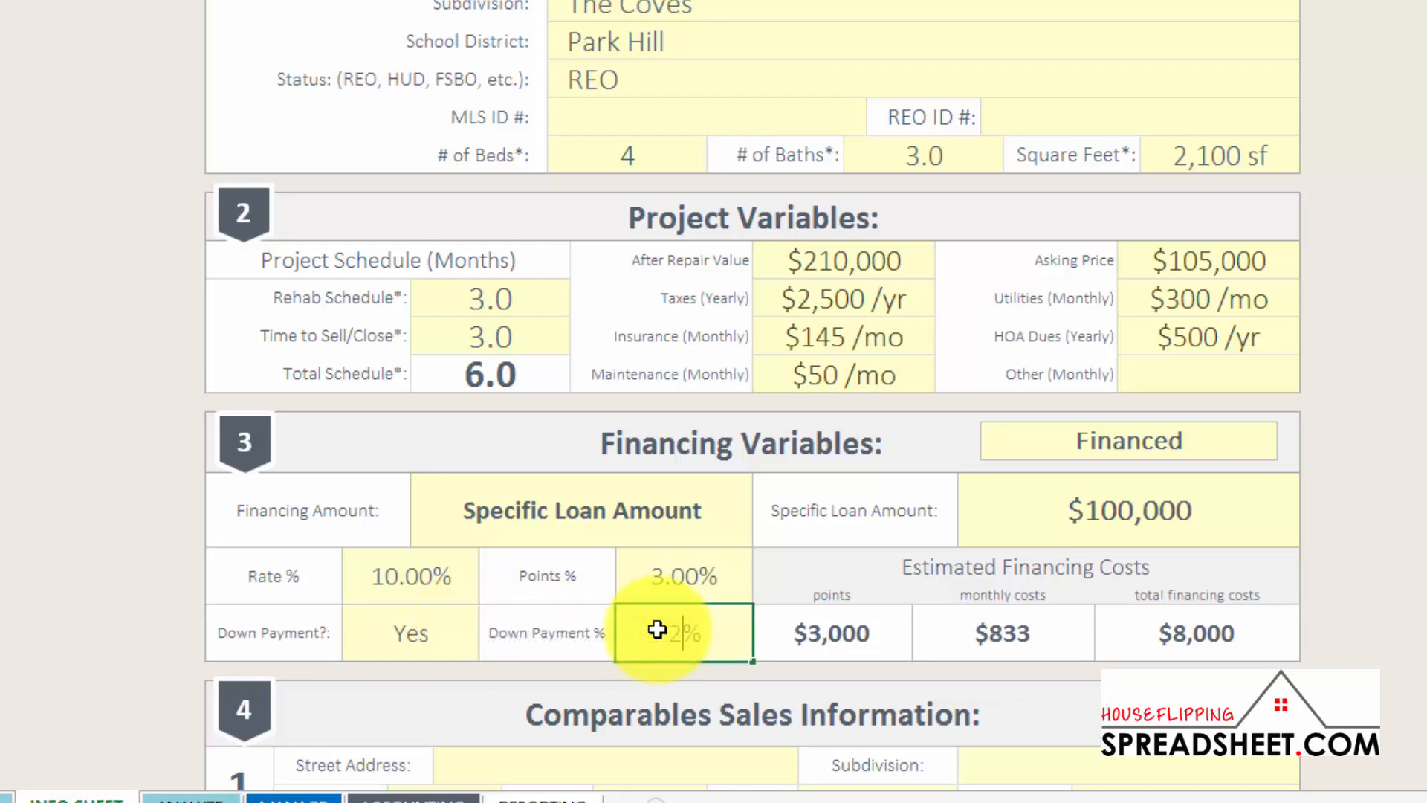
pyautogui.scroll(-2, 940, 624)
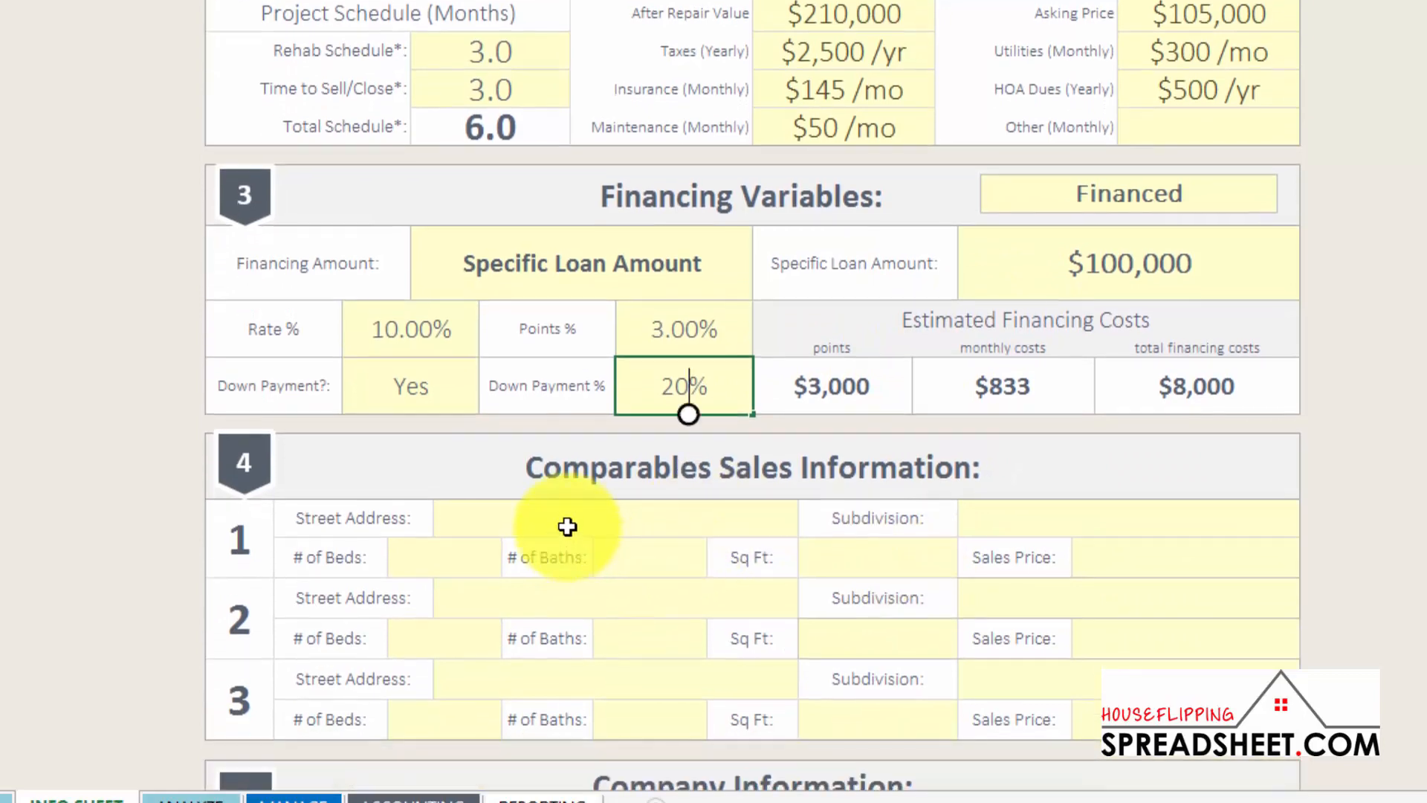
pyautogui.click(569, 577)
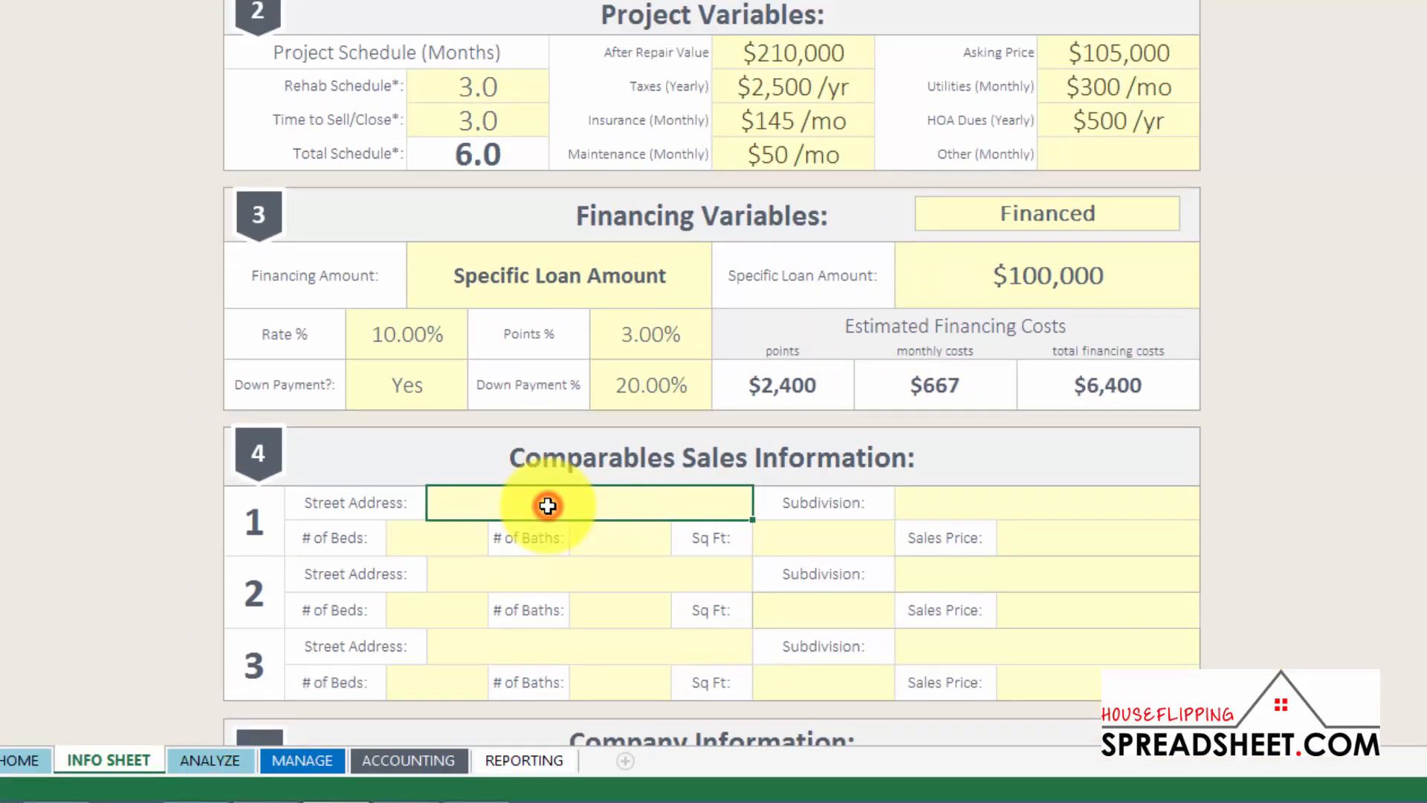
pyautogui.click(978, 503)
pyautogui.write('The Coves')
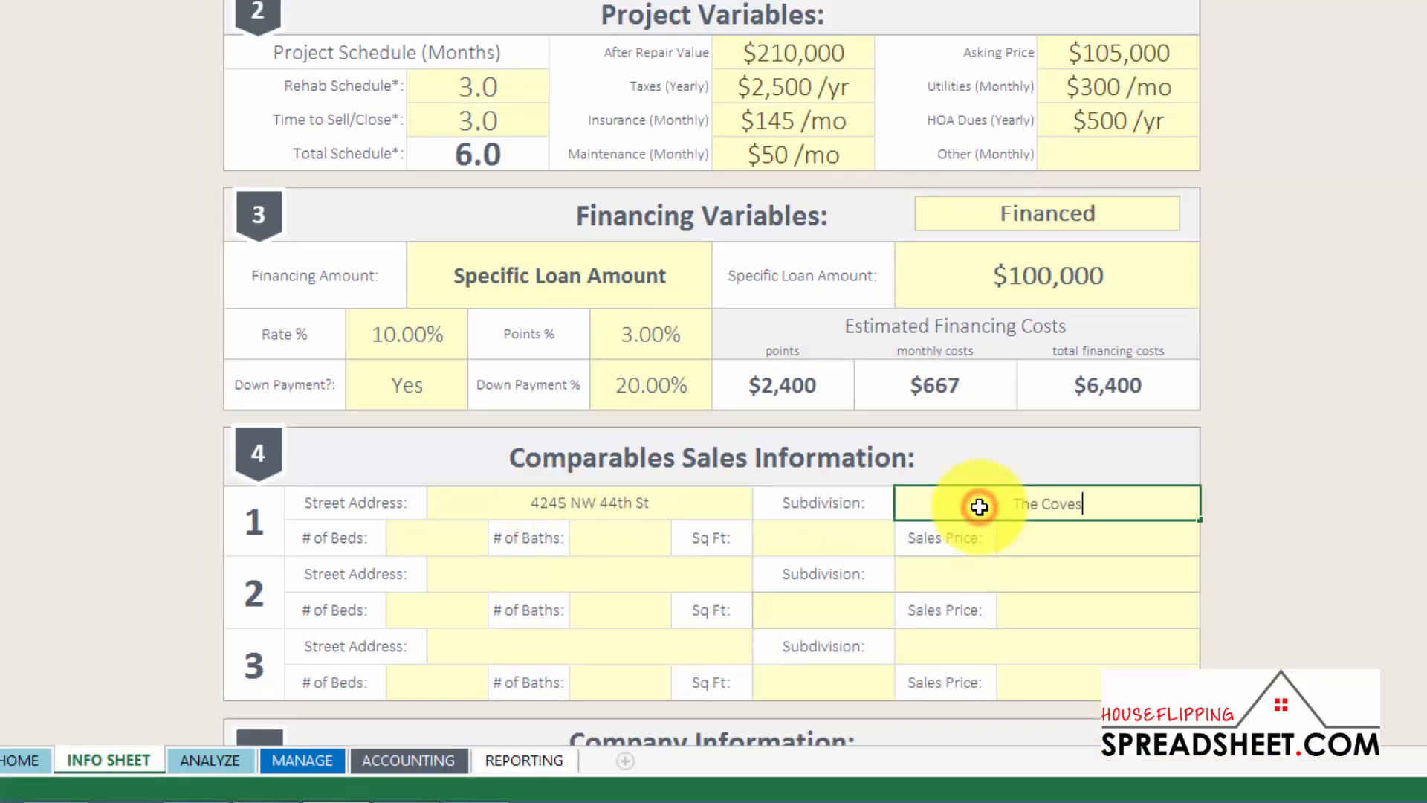
pyautogui.click(466, 535)
pyautogui.write('4')
pyautogui.click(617, 533)
pyautogui.write('3')
pyautogui.click(828, 538)
pyautogui.write('2200')
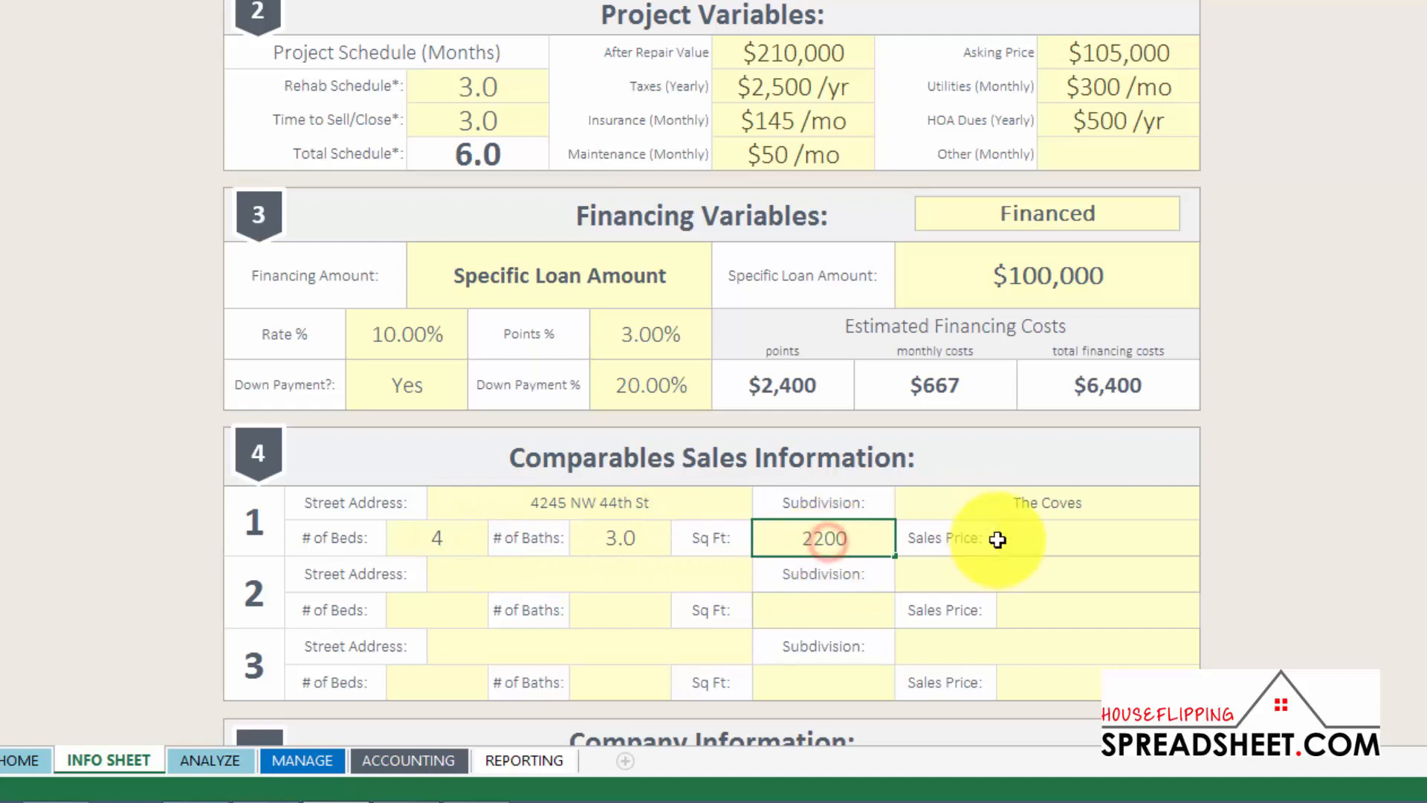
pyautogui.click(1034, 541)
pyautogui.write('225,000')
pyautogui.click(573, 577)
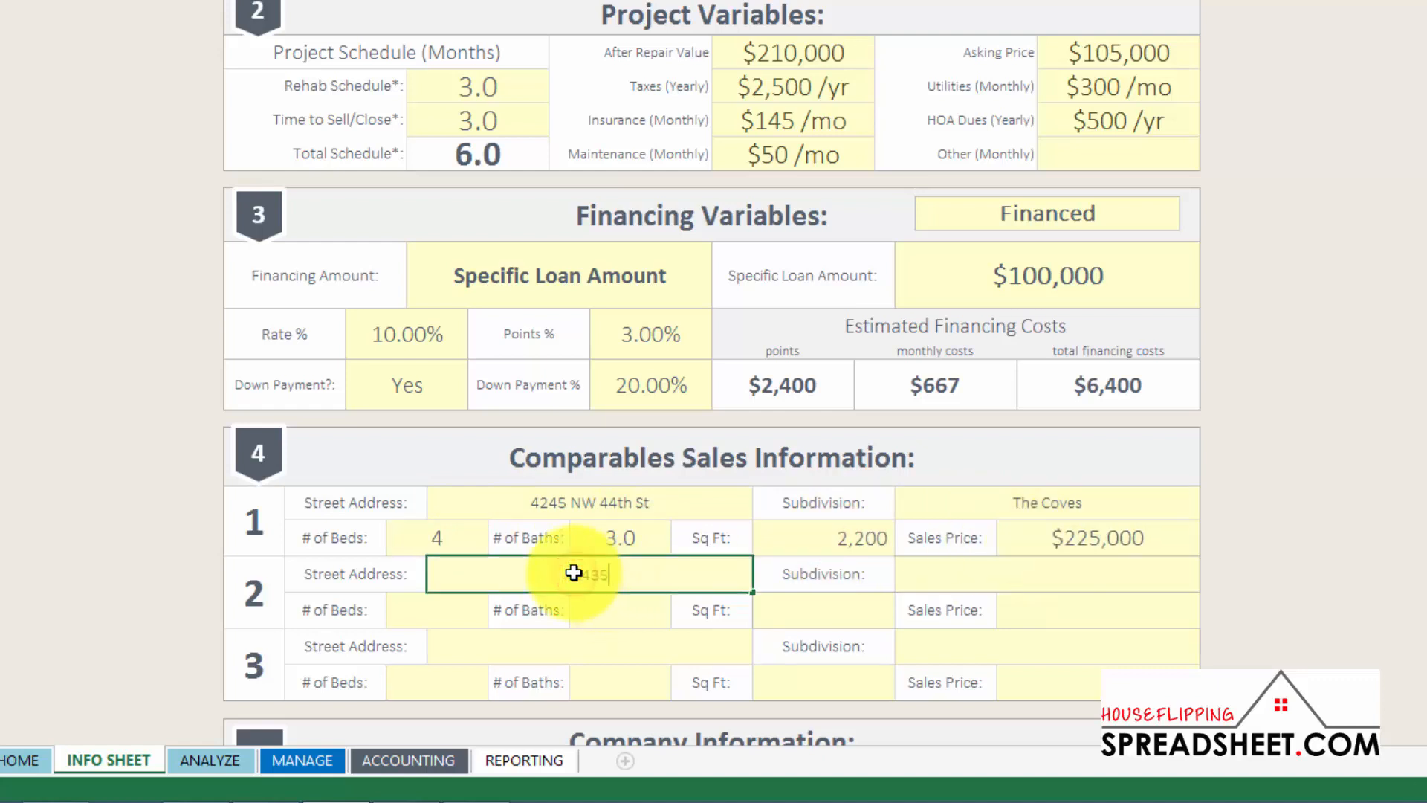
pyautogui.click(972, 568)
pyautogui.write('The COves')
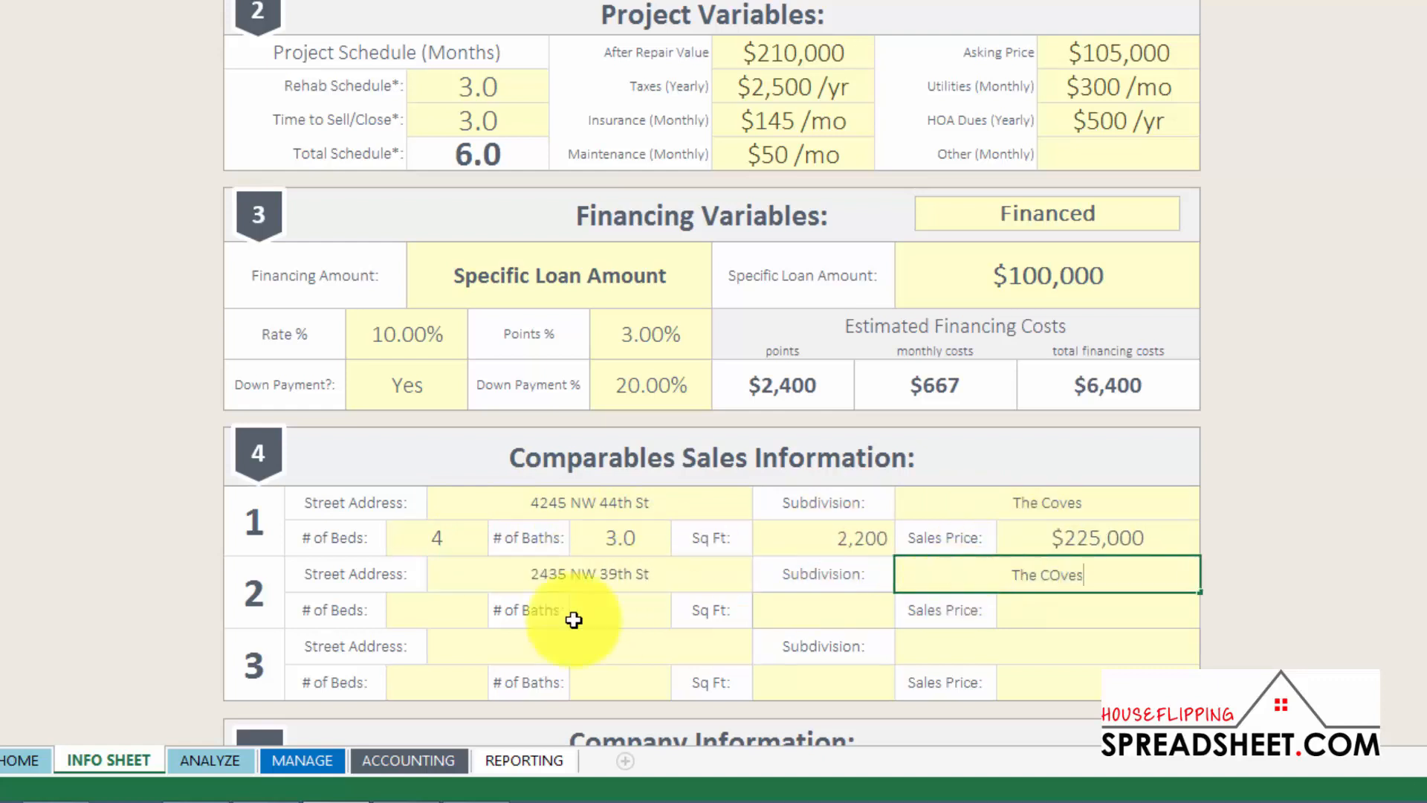
pyautogui.click(449, 610)
pyautogui.write('4')
pyautogui.click(605, 602)
pyautogui.write('3.5')
pyautogui.click(773, 601)
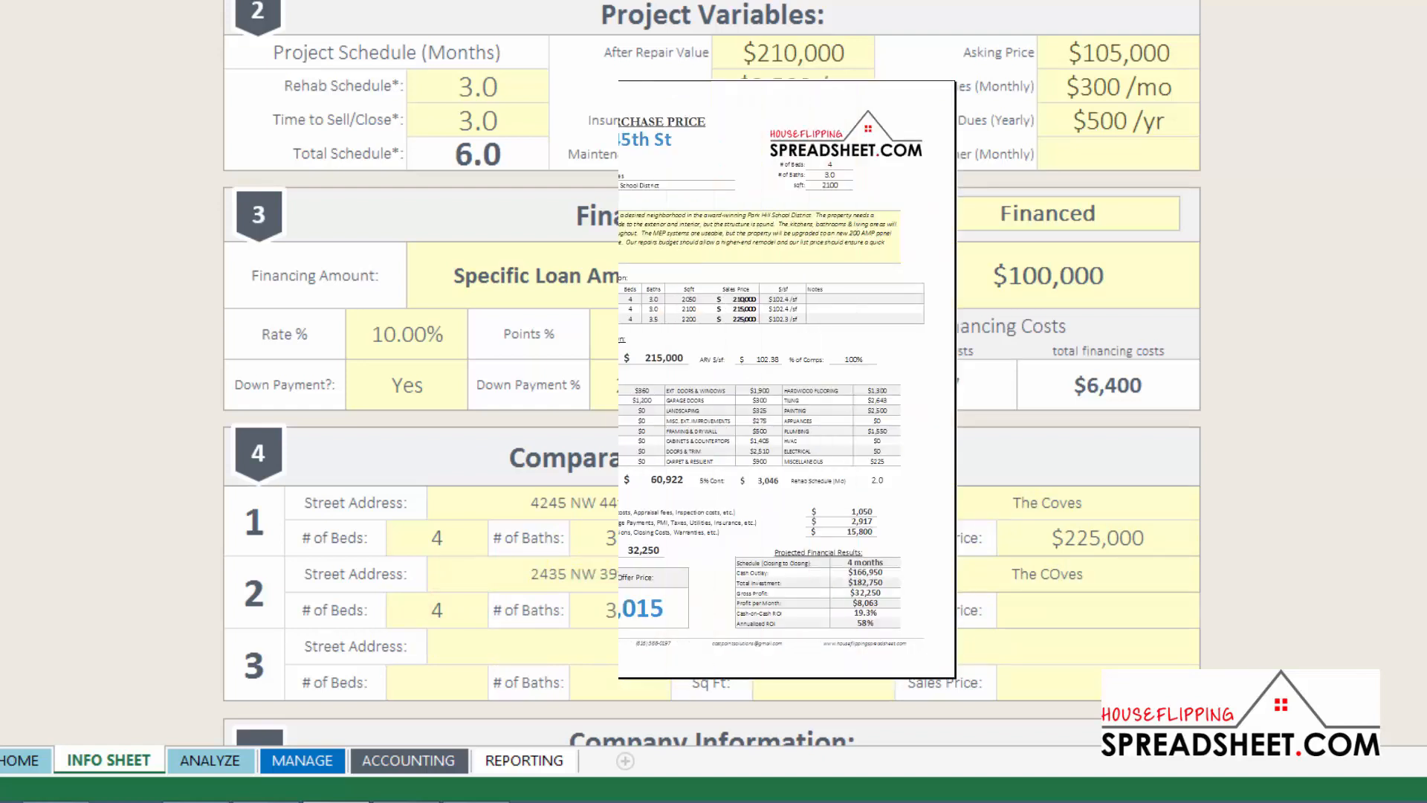
pyautogui.click(1054, 608)
pyautogui.write('230,000')
pyautogui.click(608, 653)
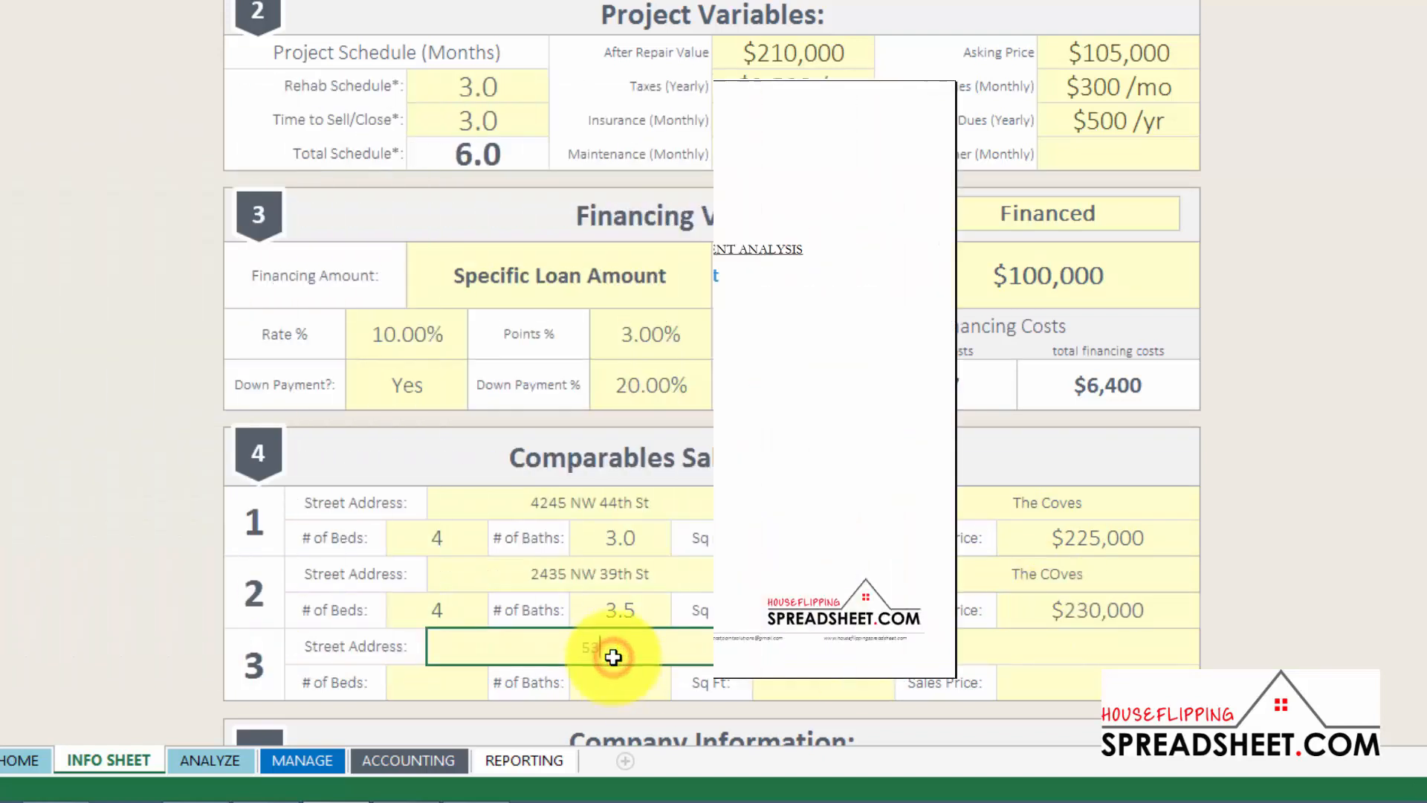
pyautogui.click(966, 646)
pyautogui.write('The Coves')
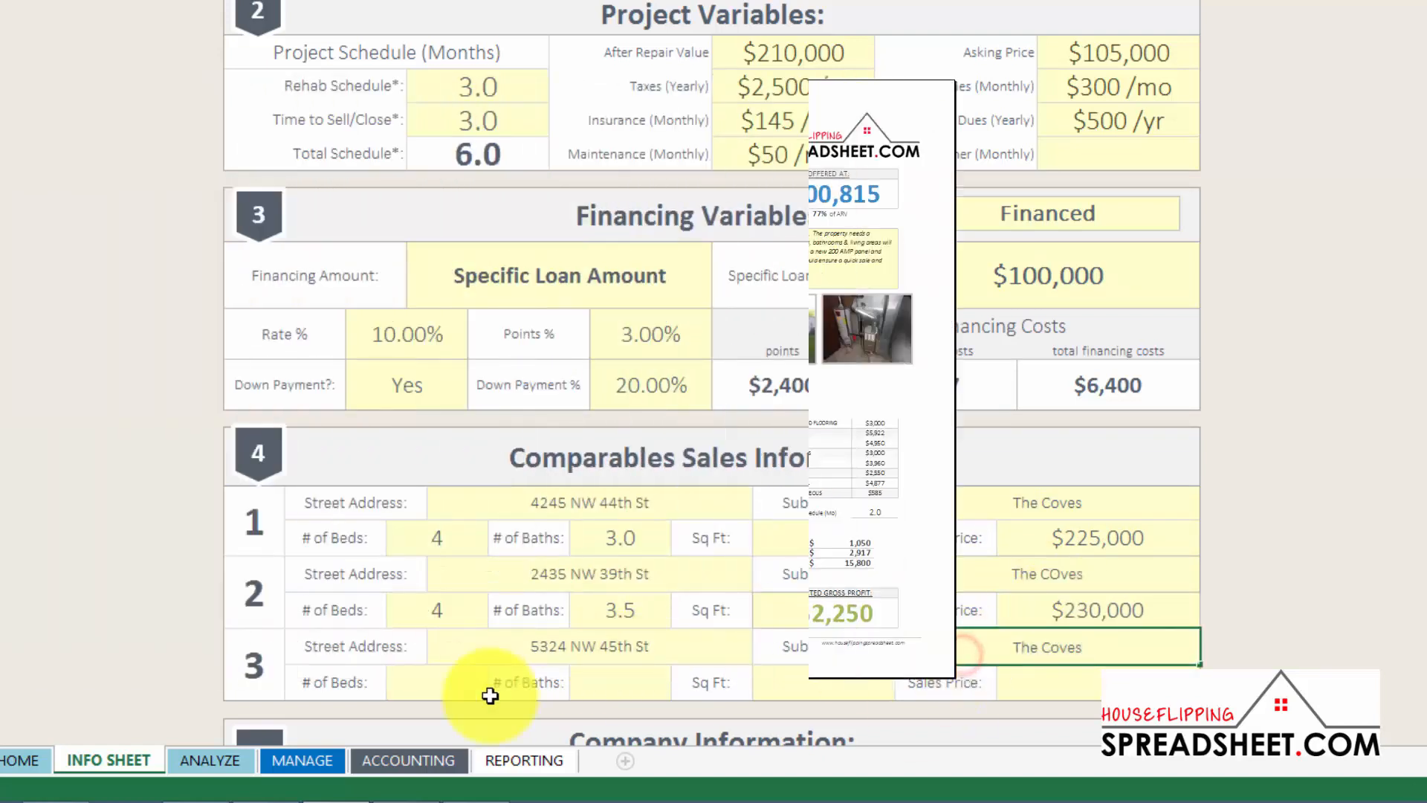
pyautogui.click(461, 682)
pyautogui.write('4')
pyautogui.click(627, 681)
pyautogui.write('2.5')
pyautogui.click(843, 680)
pyautogui.write('2000')
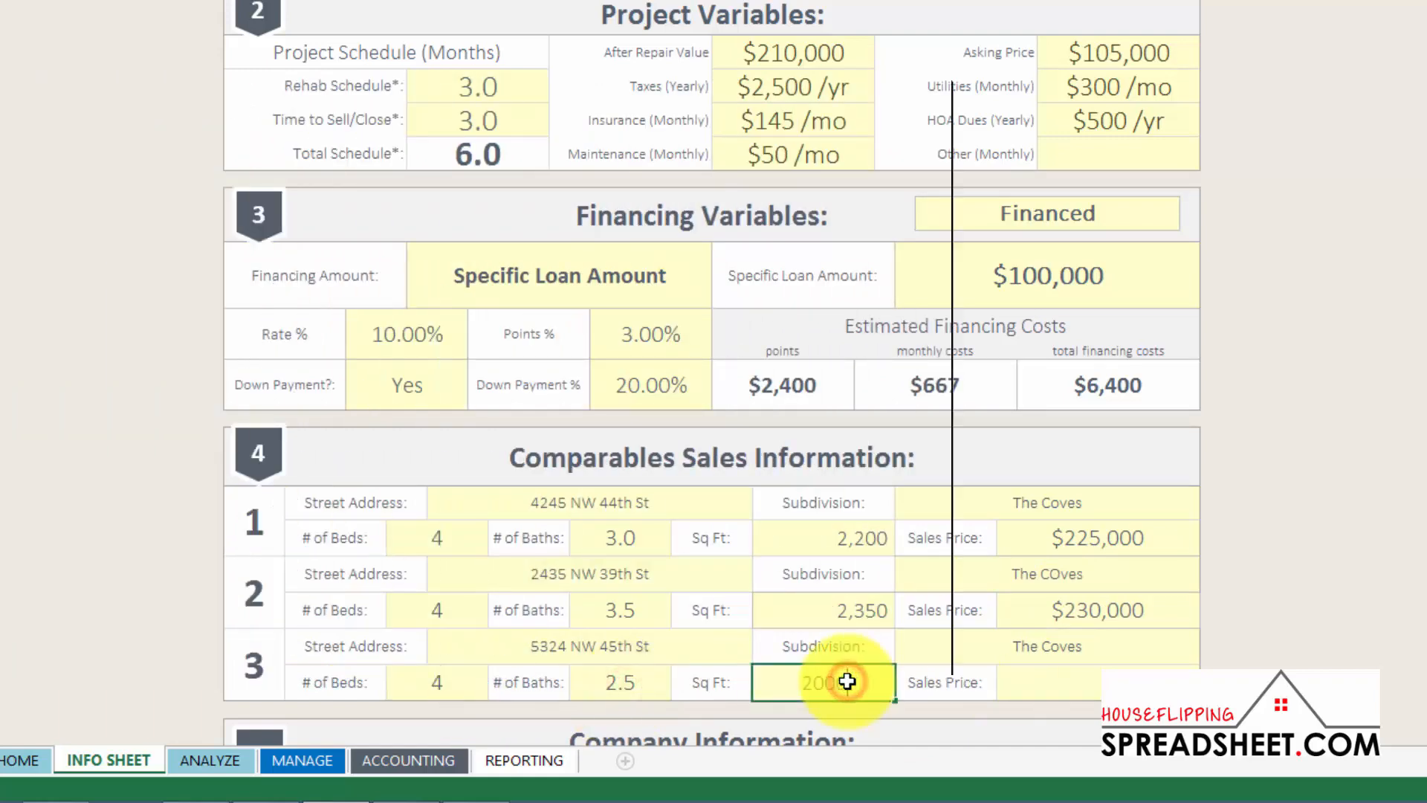
pyautogui.click(1085, 678)
pyautogui.write('210000')
pyautogui.scroll(-3, 828, 516)
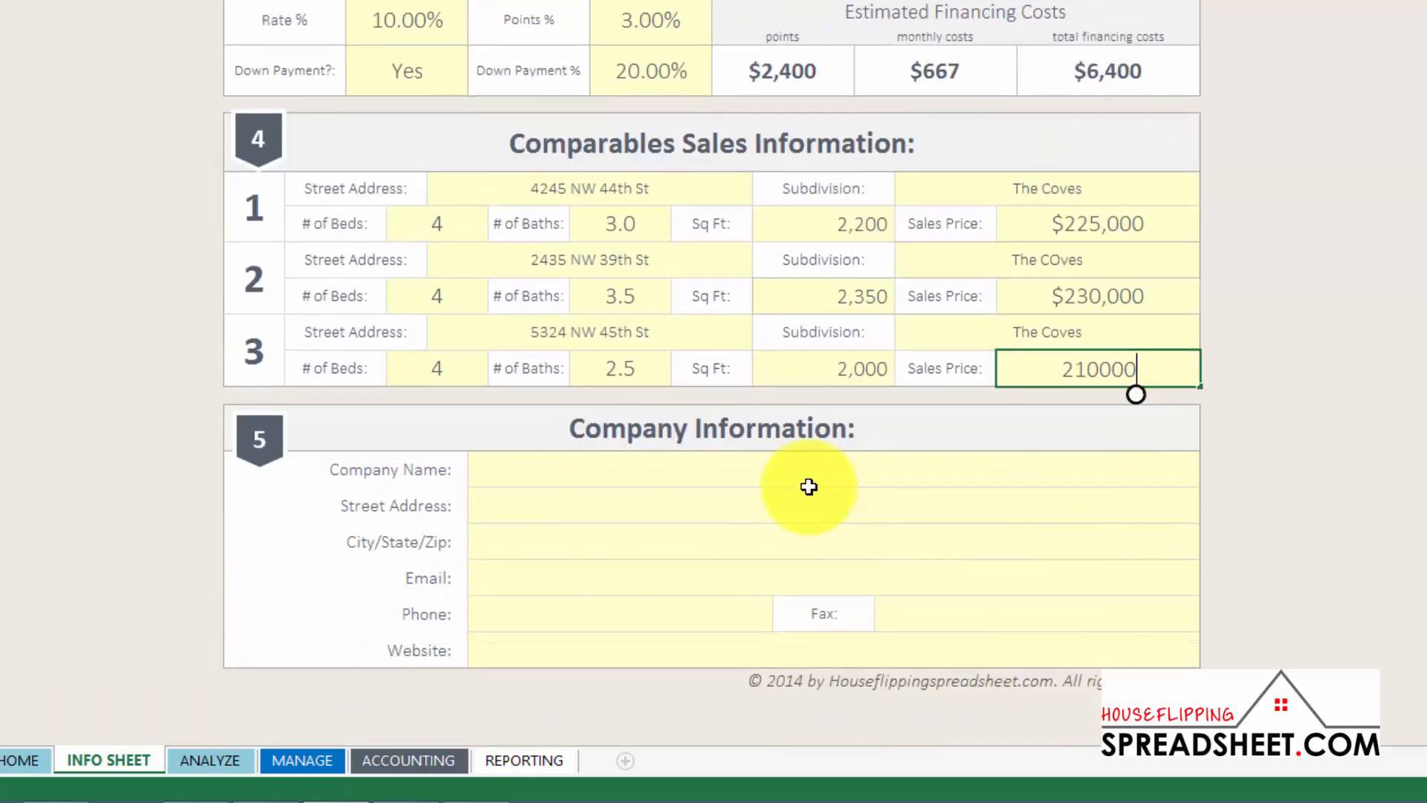
# Enter the company name Costpoint Solutions, LLC and its P.O. box mailing address
pyautogui.click(802, 477)
pyautogui.write('Costpoint SOlutions, LLC')
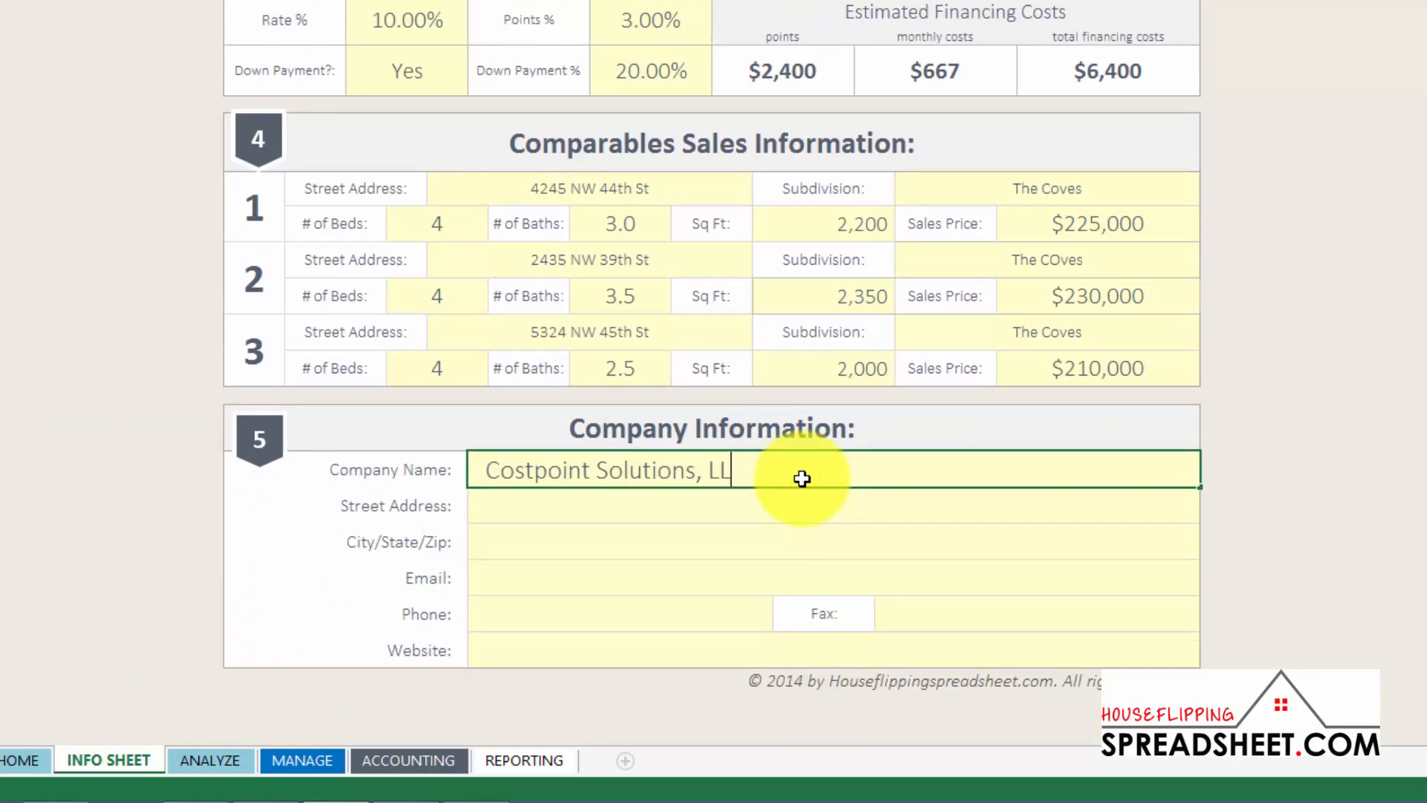
pyautogui.click(752, 508)
pyautogui.write('P.O. Box 165')
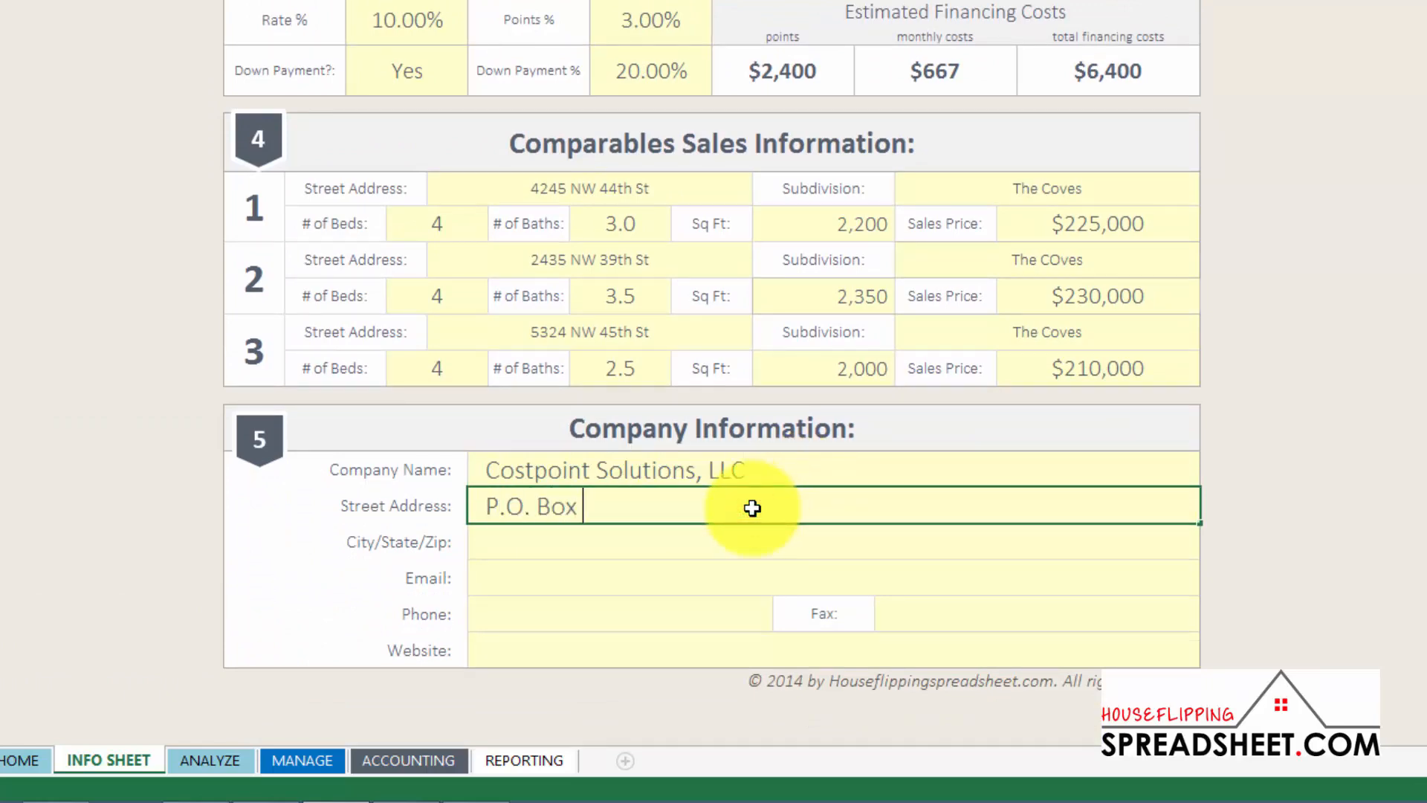
pyautogui.press('Return')
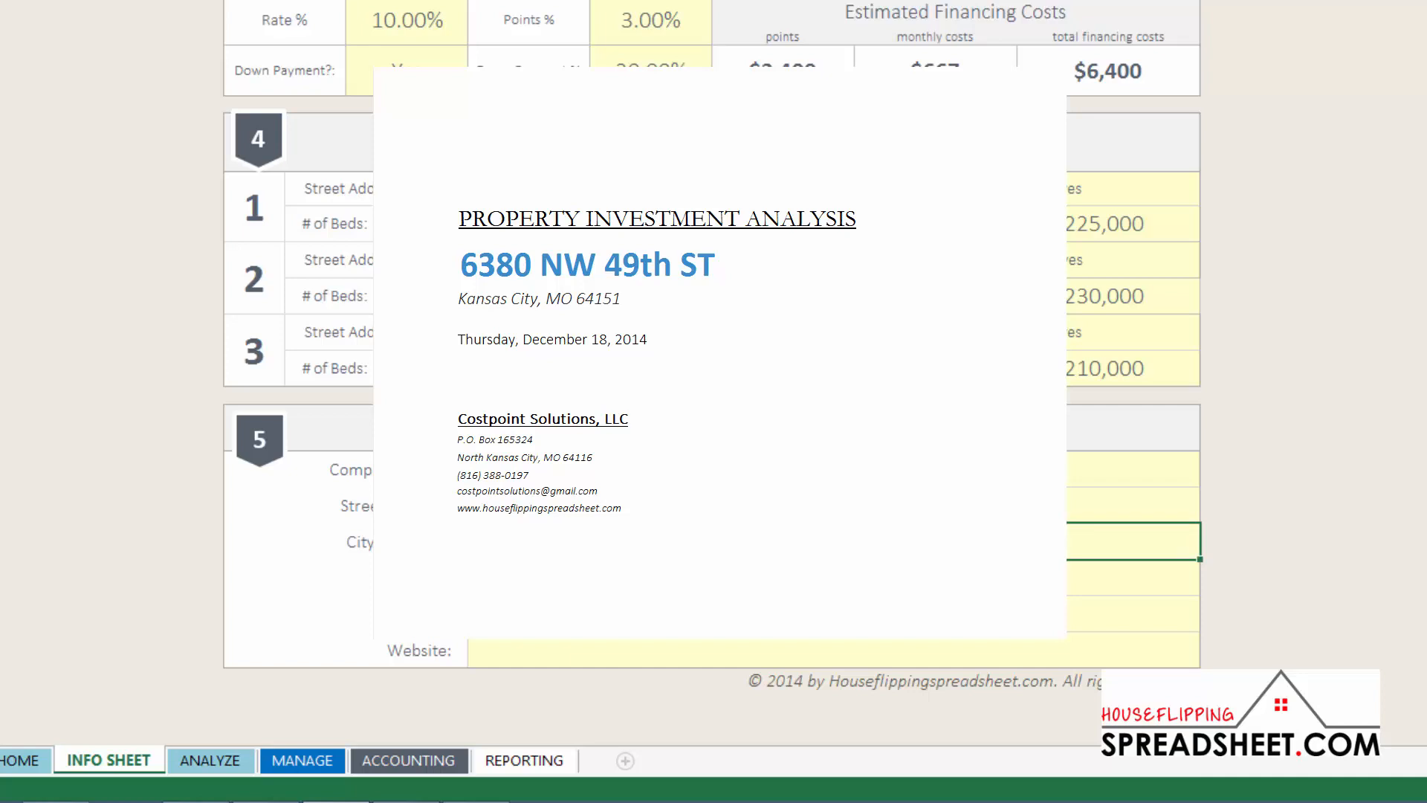
pyautogui.press('Return')
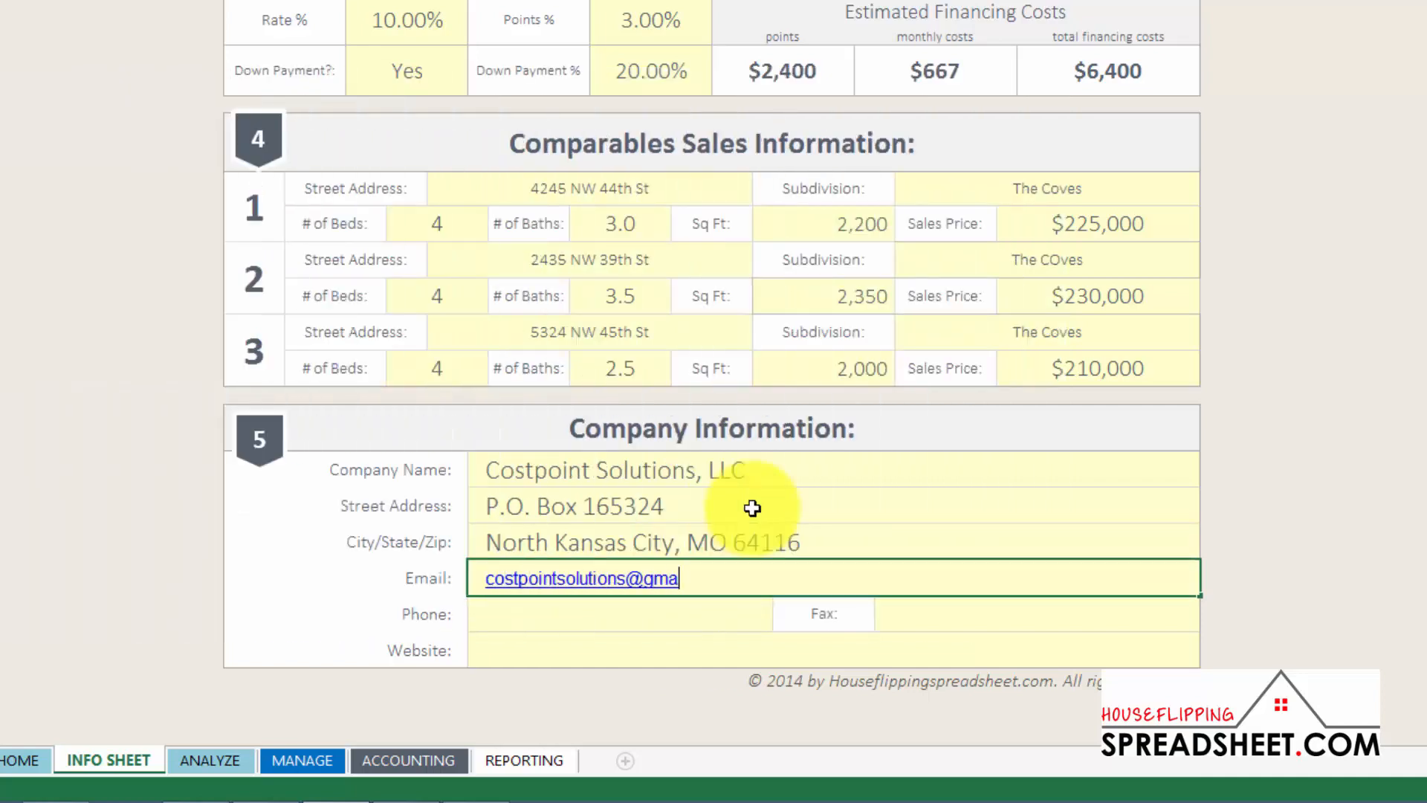
pyautogui.press('Return')
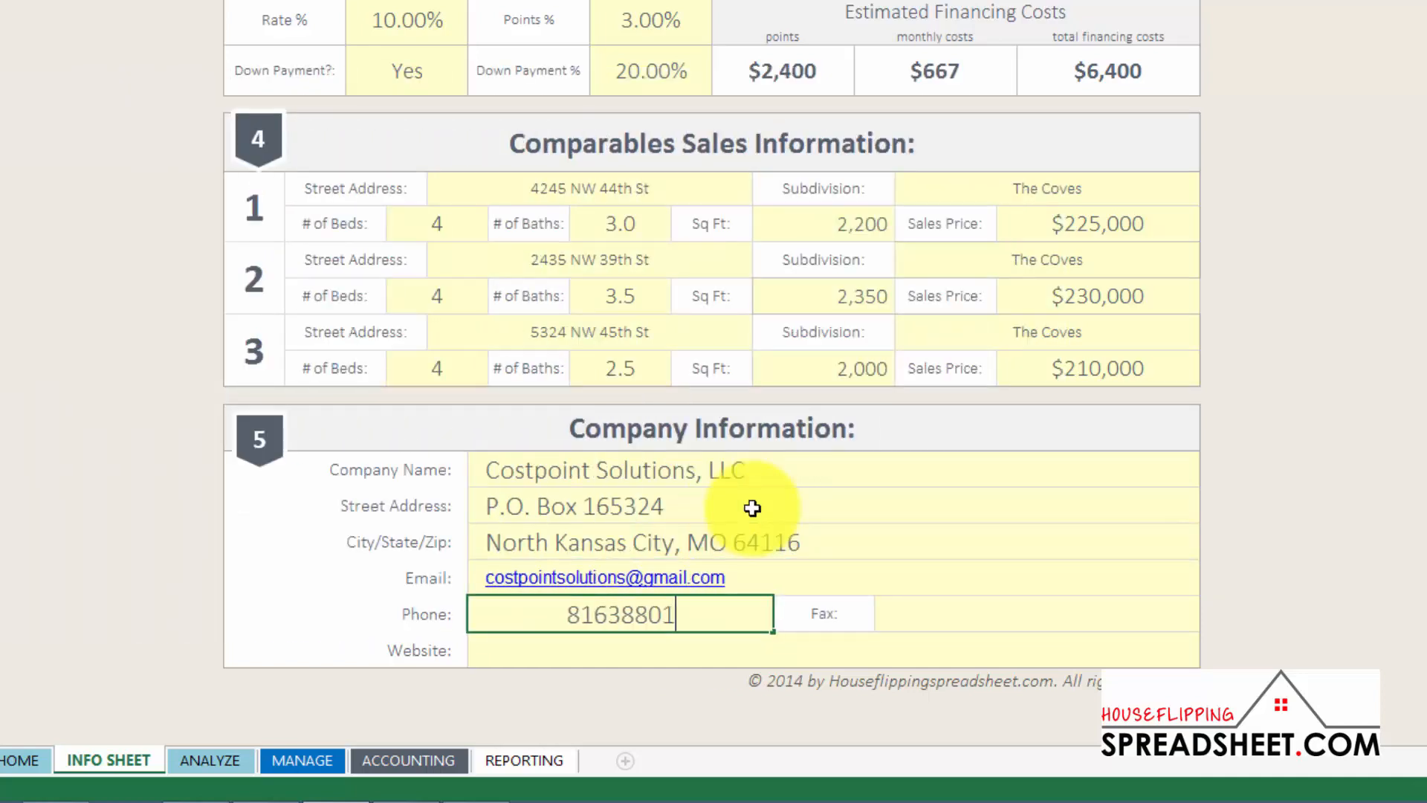
pyautogui.press('Return')
pyautogui.write('www.houseflip')
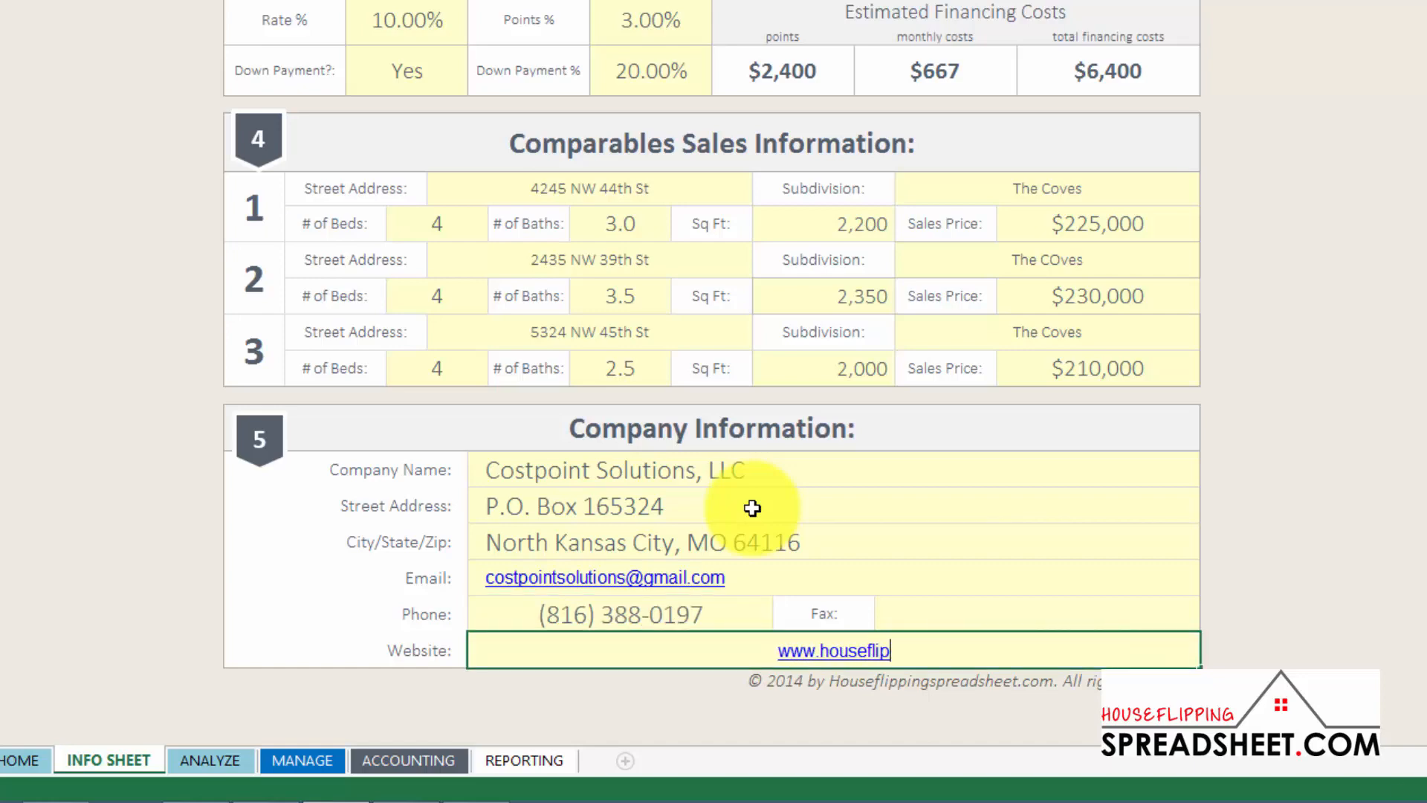
pyautogui.write('pingspreadsheet.com')
pyautogui.press('Return')
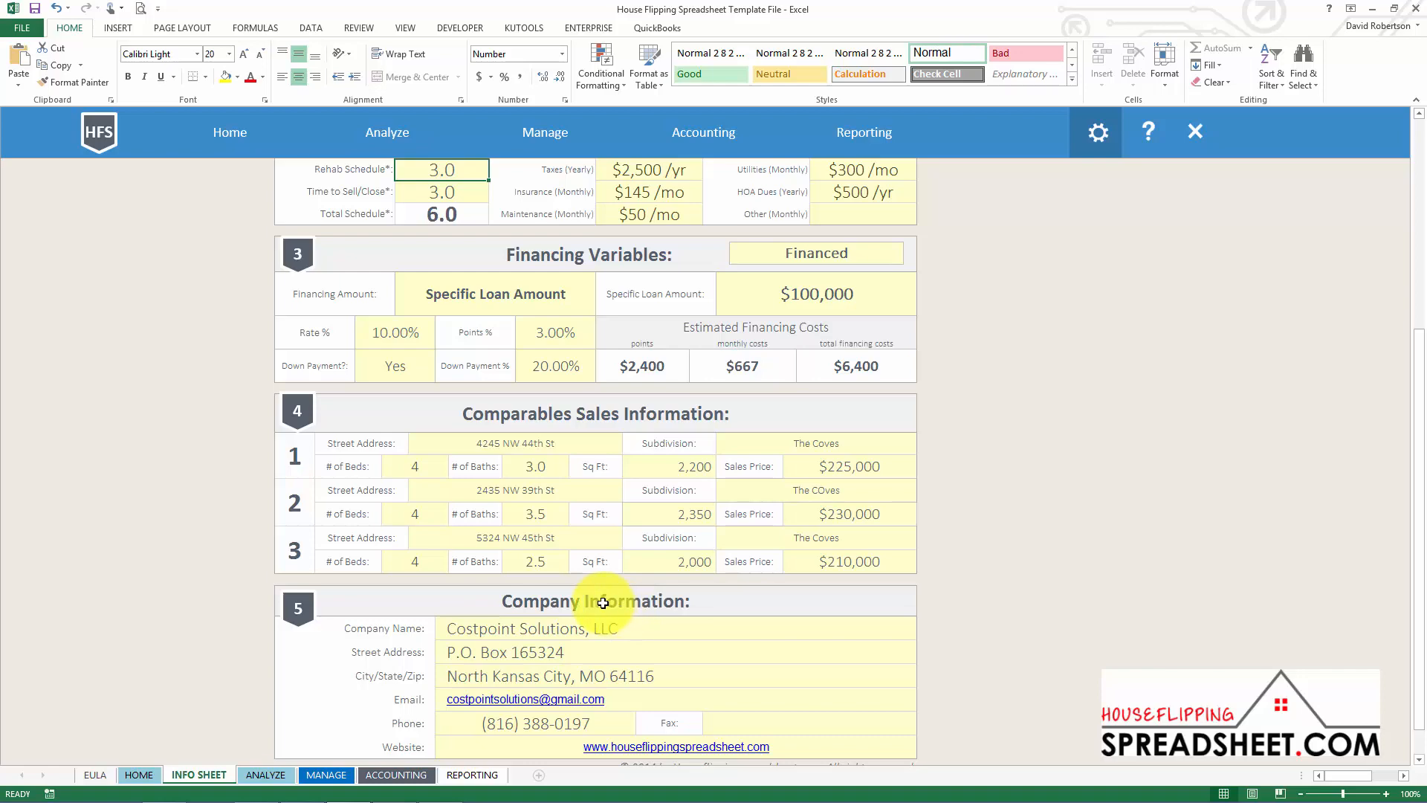
pyautogui.scroll(5, 602, 603)
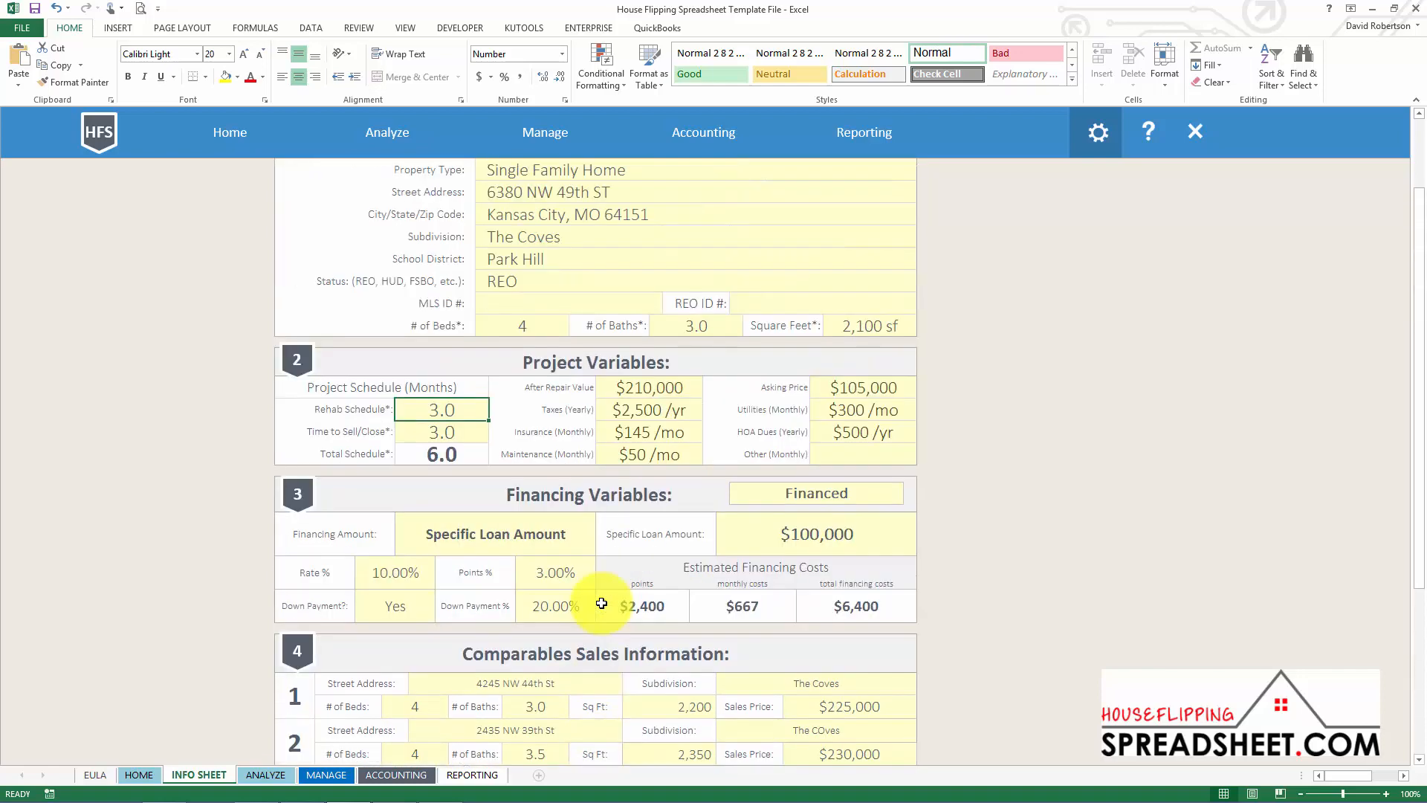
pyautogui.click(588, 214)
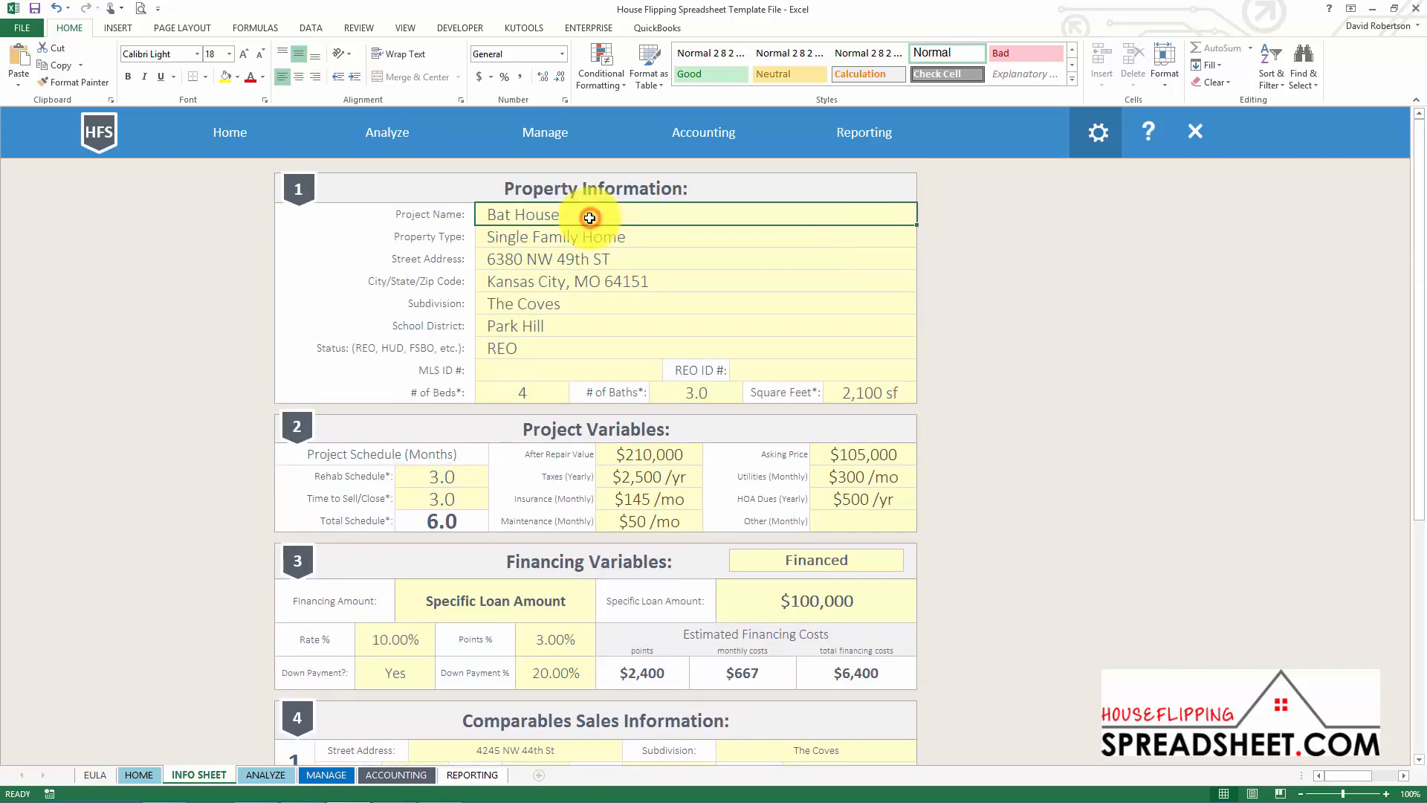